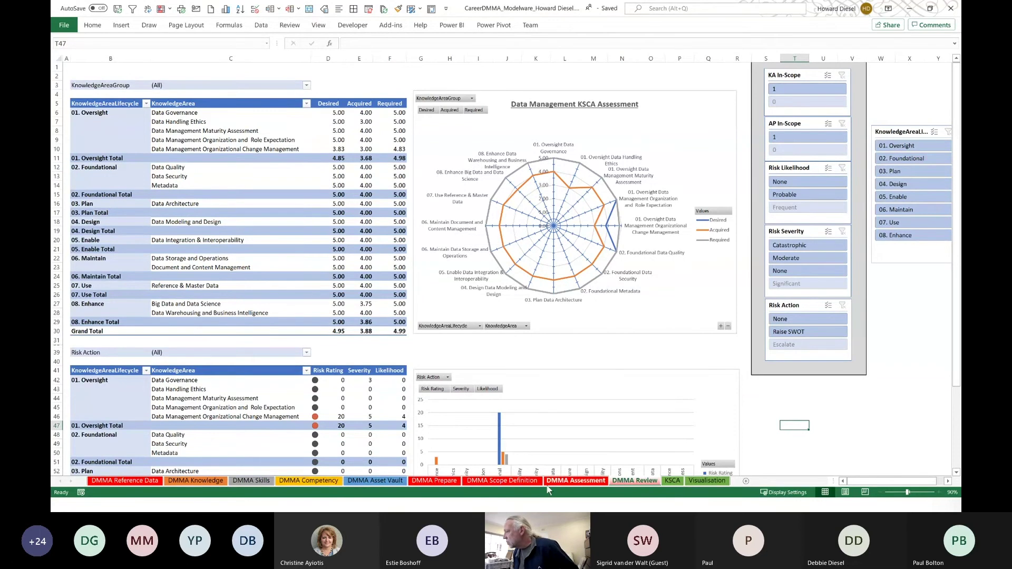
Step: Clear the KnowledgeArea filter on the DMMA Assessment sheet
{"action": "left_click", "coordinate": [576, 482]}
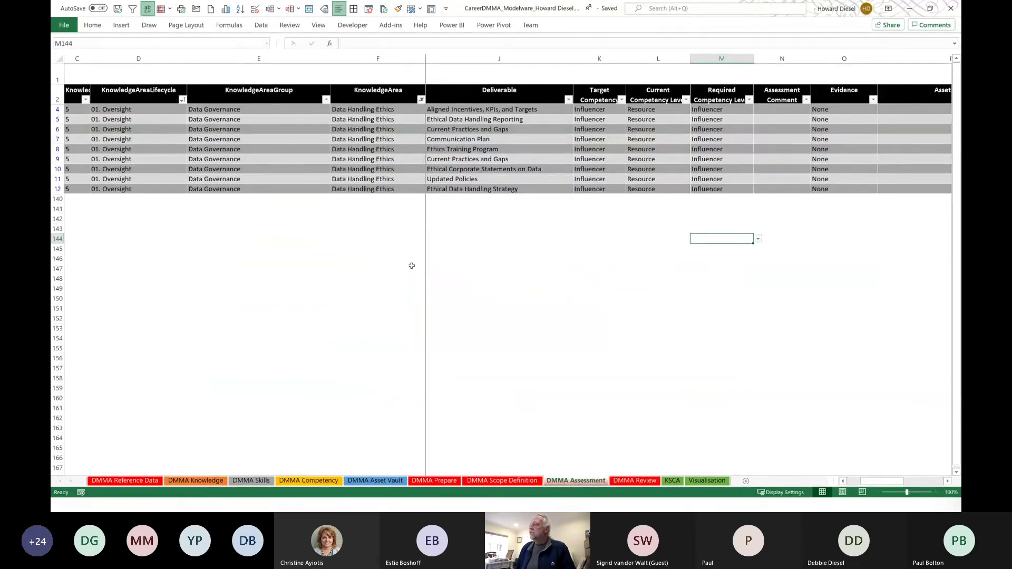
{"action": "left_click", "coordinate": [423, 101]}
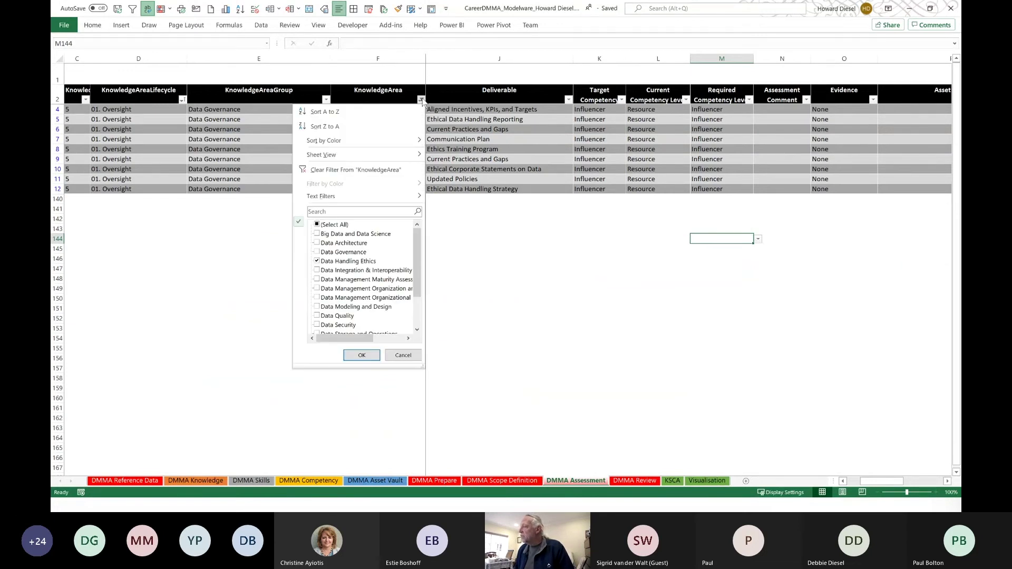
{"action": "left_click", "coordinate": [329, 168]}
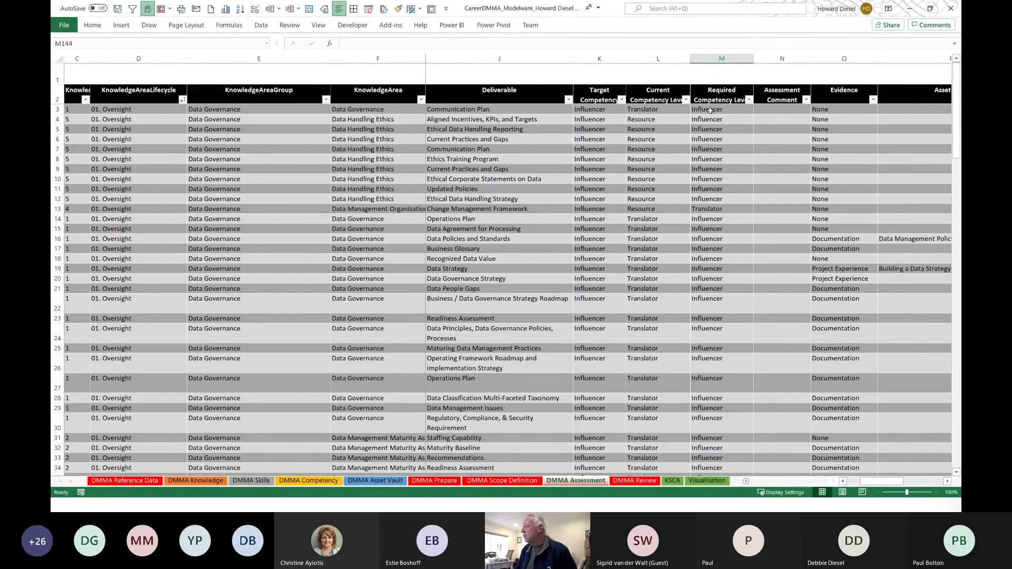
Step: Filter the KnowledgeArea column to show only Data Handling Ethics
{"action": "left_click", "coordinate": [421, 101]}
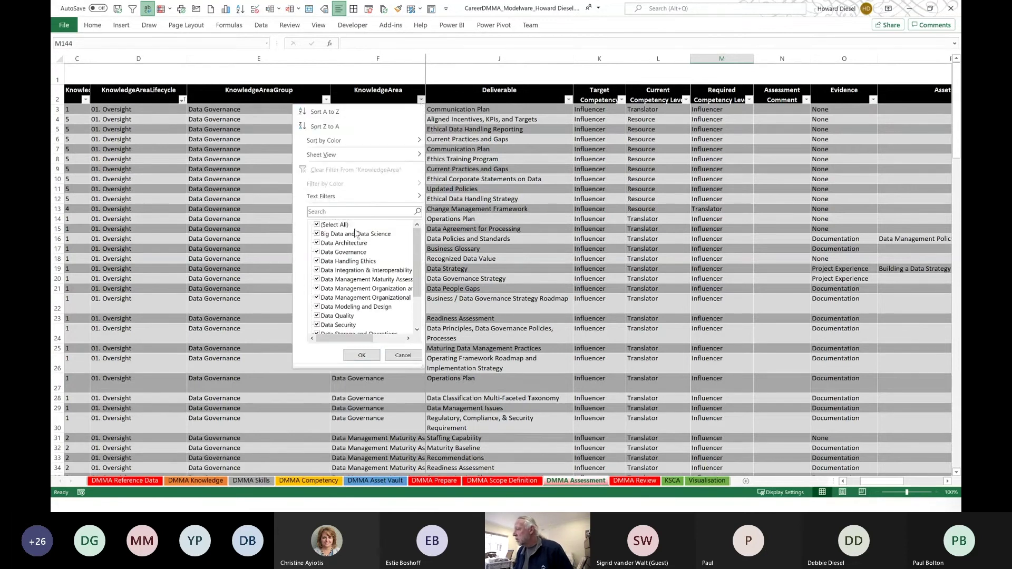
{"action": "left_click", "coordinate": [317, 225]}
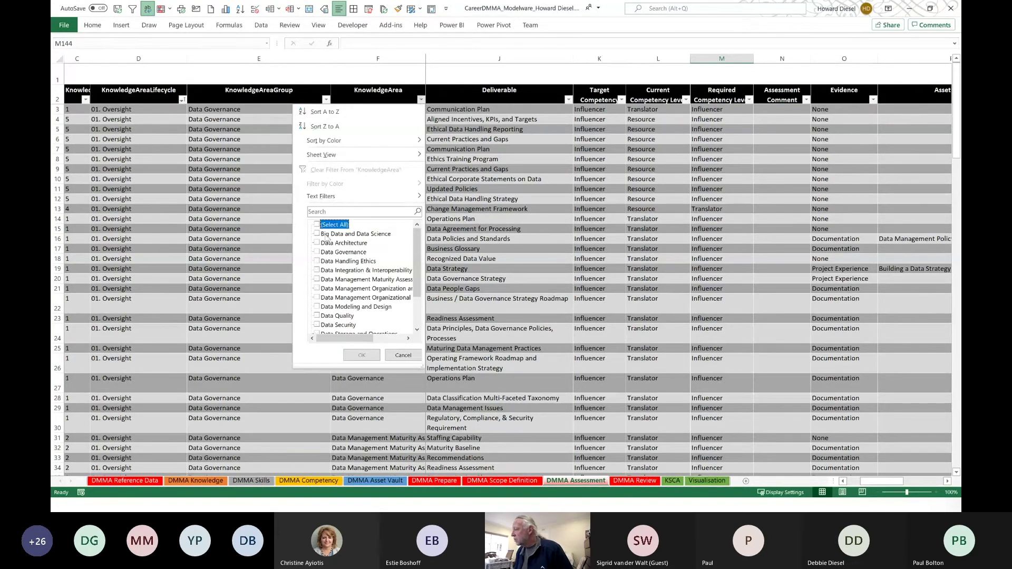
{"action": "left_click", "coordinate": [317, 262]}
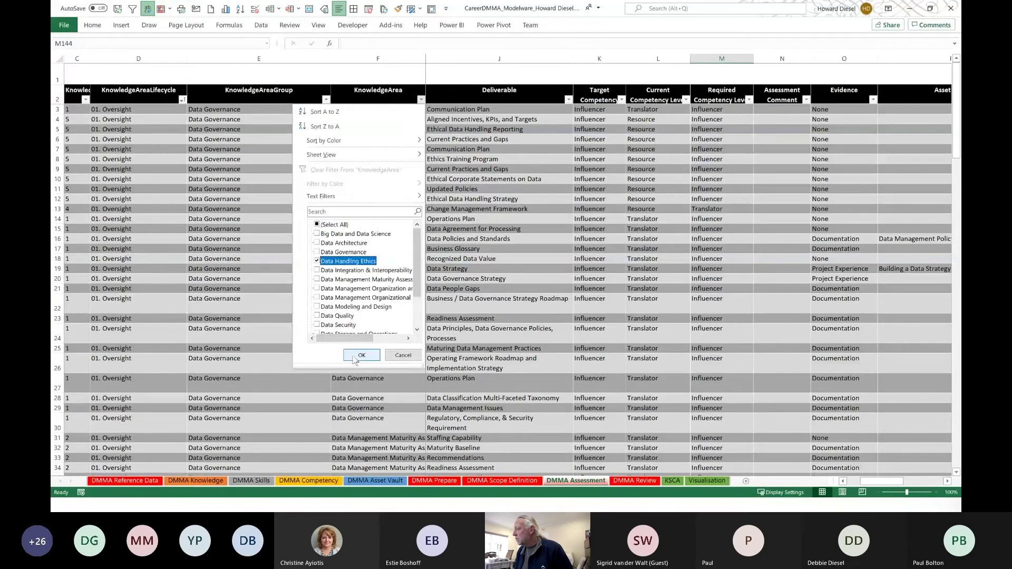
{"action": "left_click", "coordinate": [362, 355]}
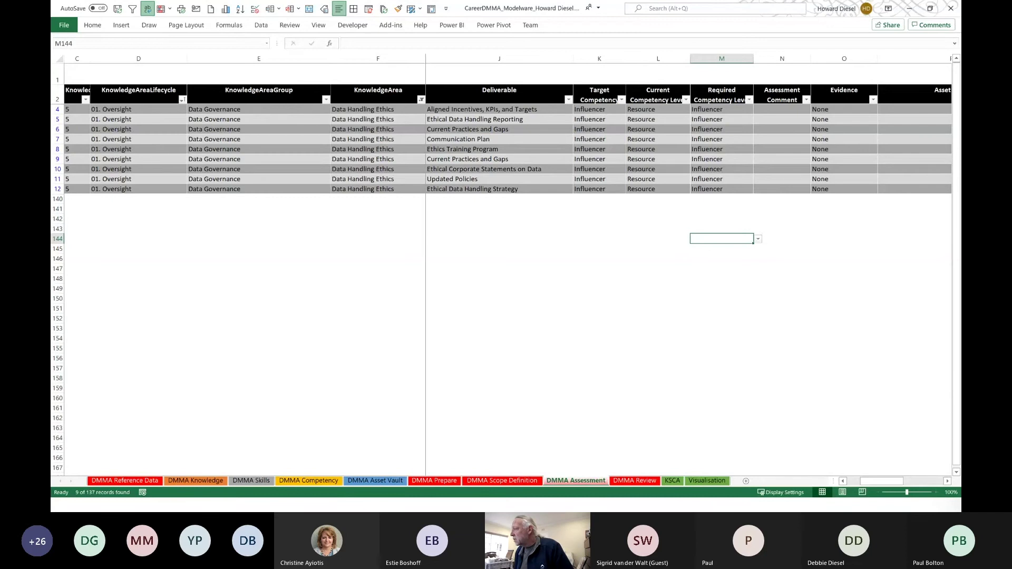
Step: Set the current competency level of the Communication Plan deliverable in row 7 to Knowledgeable
{"action": "left_click", "coordinate": [58, 139]}
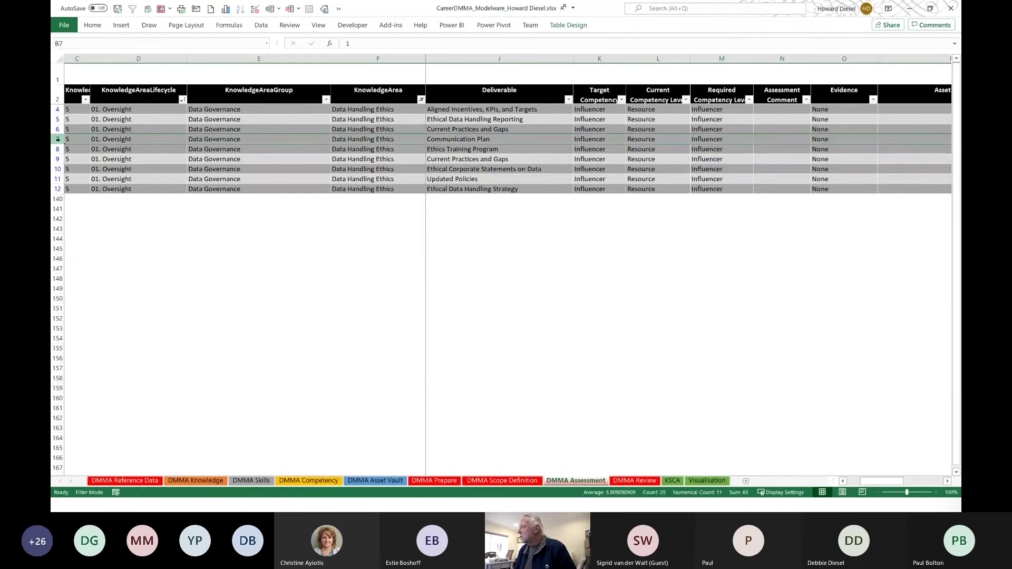
{"action": "left_click", "coordinate": [666, 141]}
{"action": "left_click", "coordinate": [695, 139]}
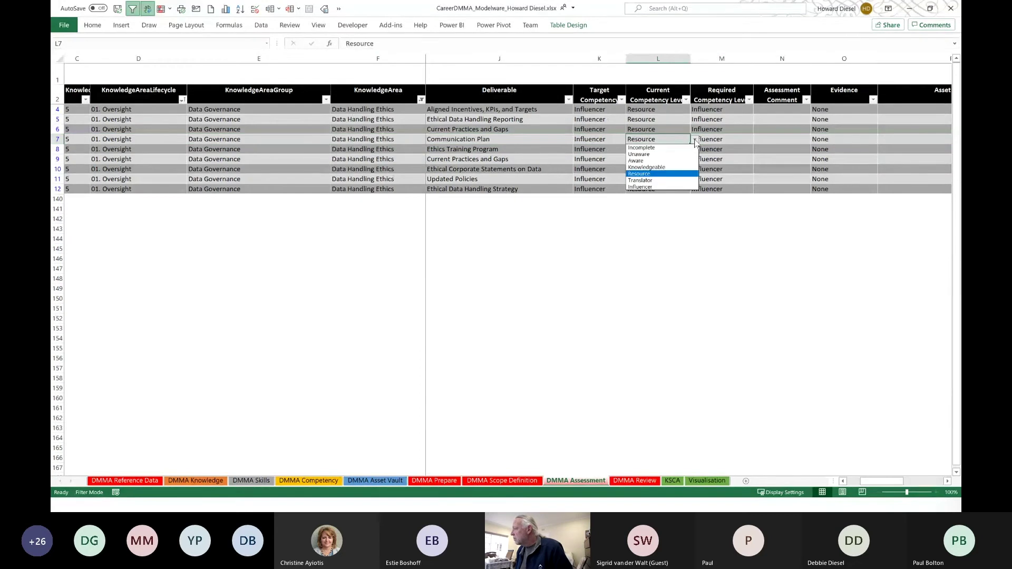
{"action": "left_click", "coordinate": [666, 167]}
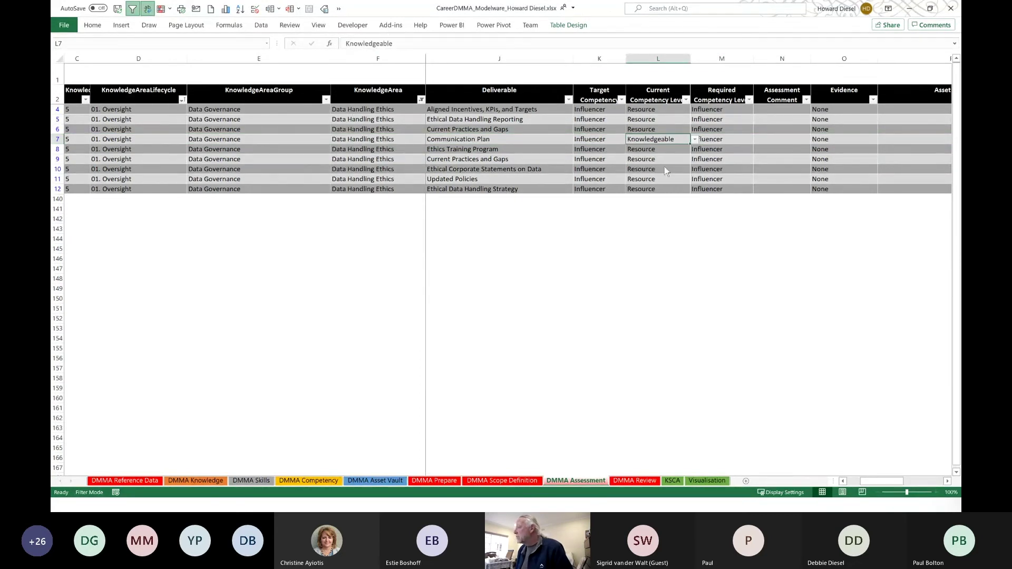
{"action": "left_click", "coordinate": [848, 141]}
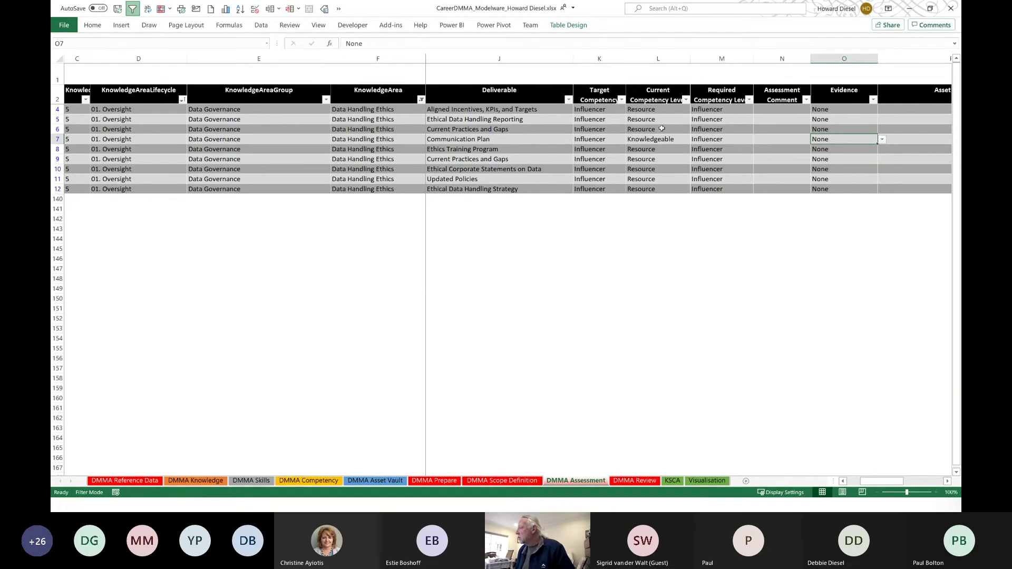
Step: Set the current competency level to Knowledgeable for Current Practices and Gaps in row 6 and Ethical Data Handling Reporting in row 5
{"action": "left_click", "coordinate": [661, 129]}
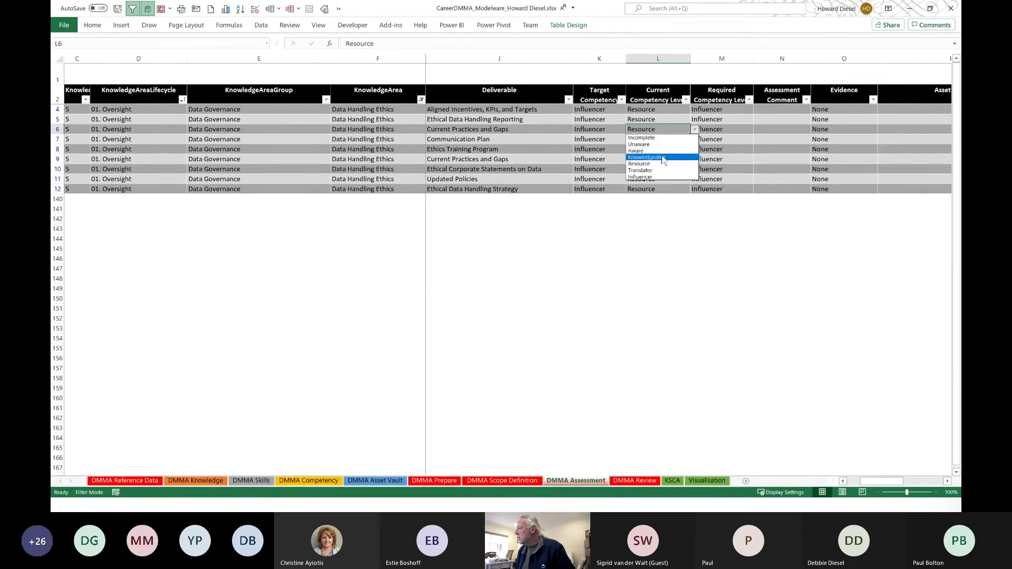
{"action": "left_click", "coordinate": [664, 161]}
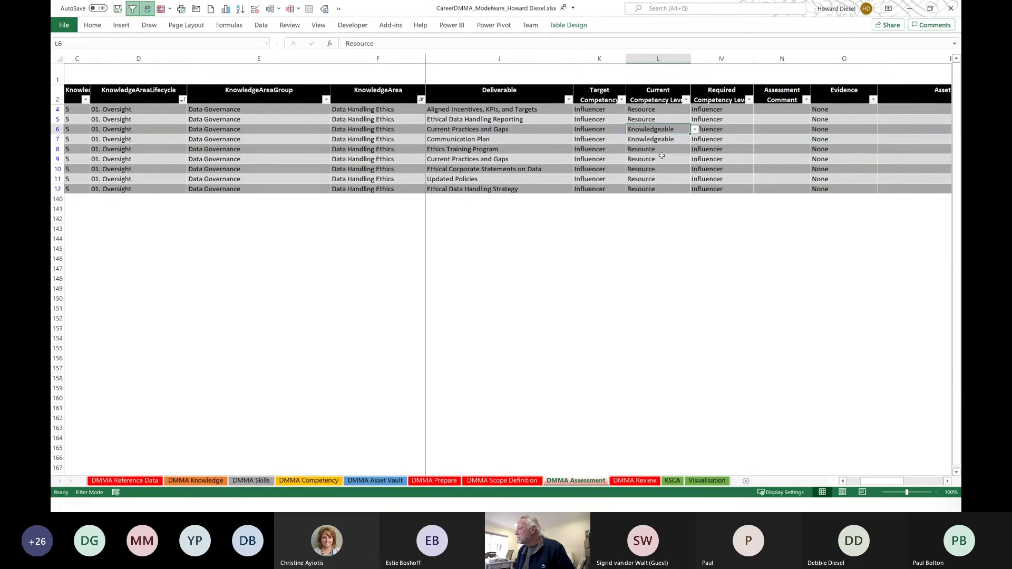
{"action": "left_click", "coordinate": [668, 119]}
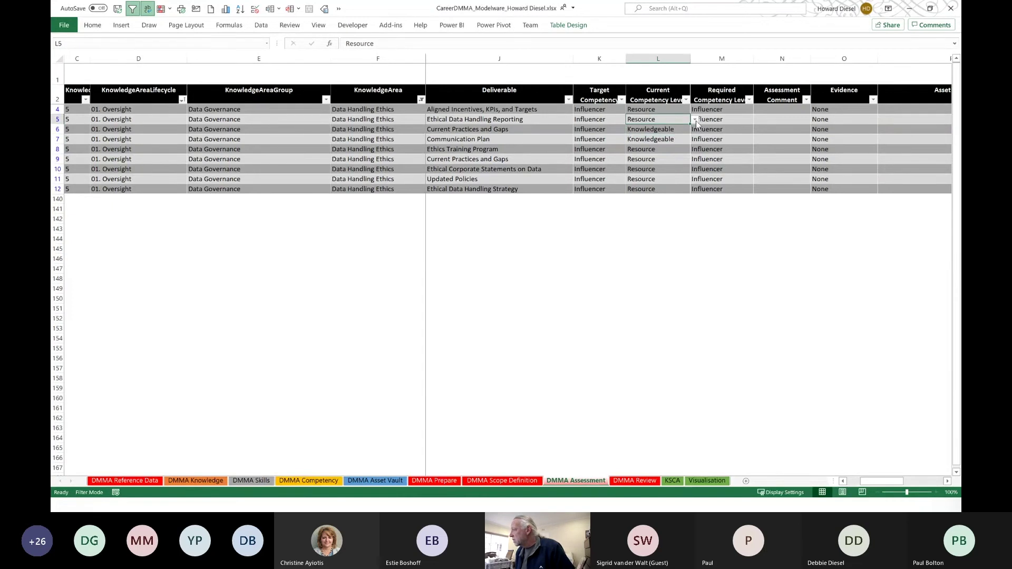
{"action": "left_click", "coordinate": [695, 119]}
{"action": "left_click", "coordinate": [659, 139]}
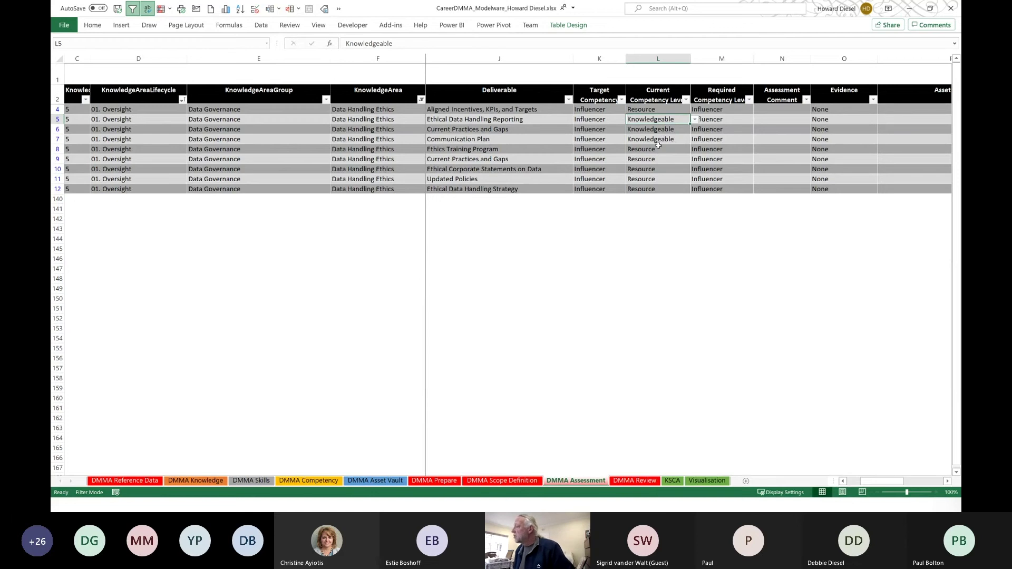
{"action": "left_click", "coordinate": [648, 211]}
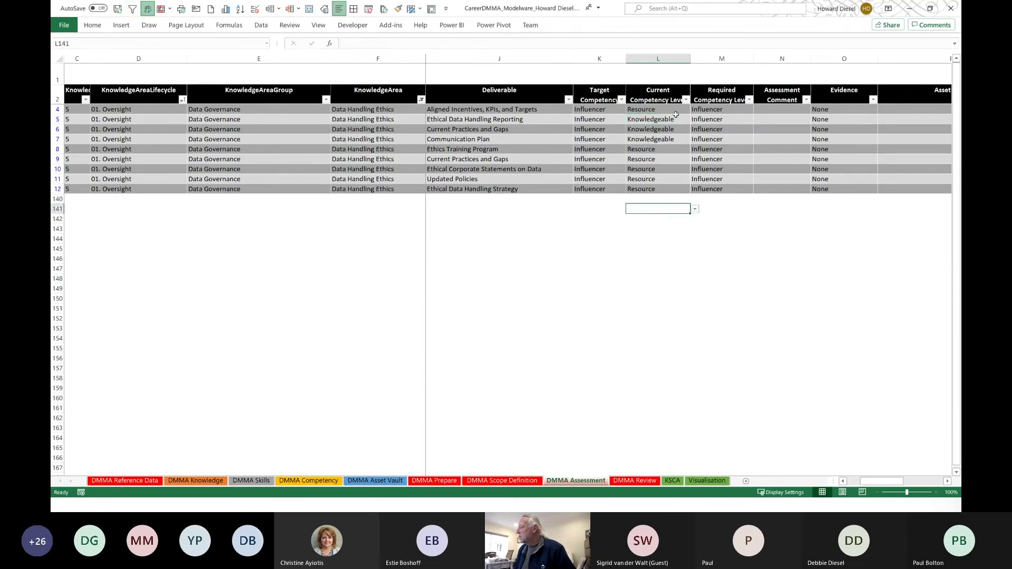
Step: Refresh the knowledge area pivot table on the DMMA Review sheet and inspect the acquired Data Handling Ethics point on the radar chart
{"action": "left_click", "coordinate": [635, 481]}
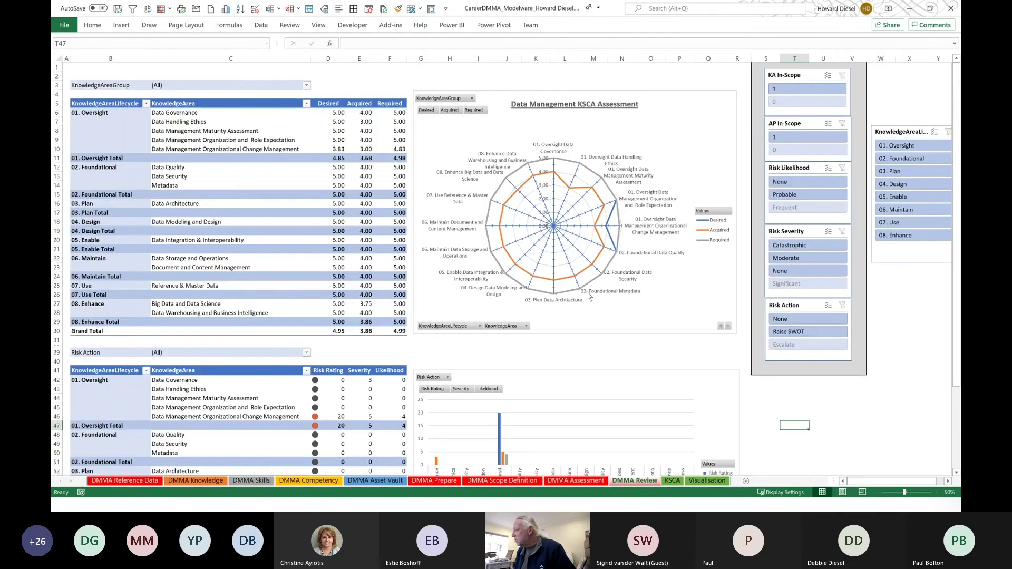
{"action": "left_click", "coordinate": [186, 123]}
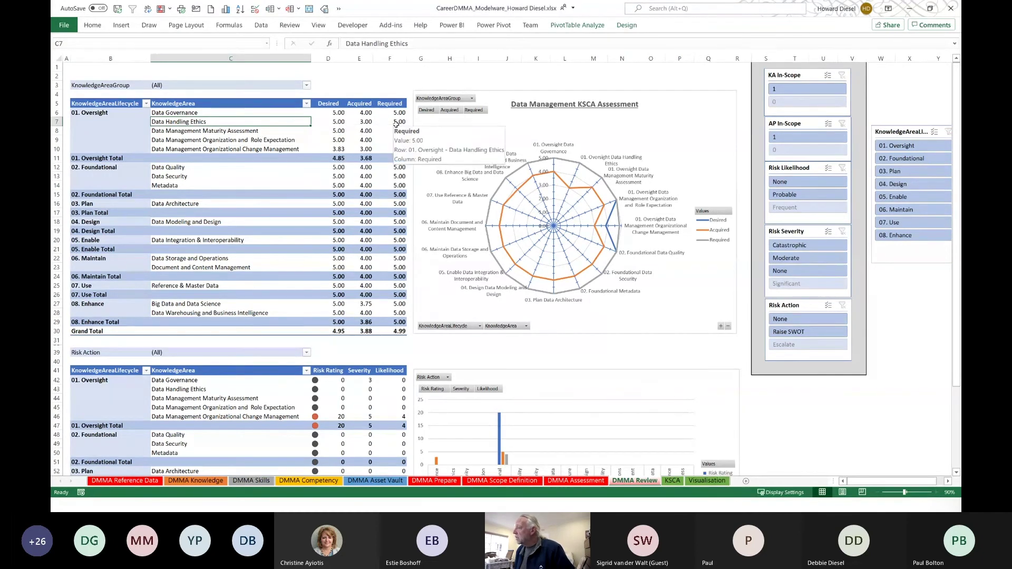
{"action": "right_click", "coordinate": [235, 124]}
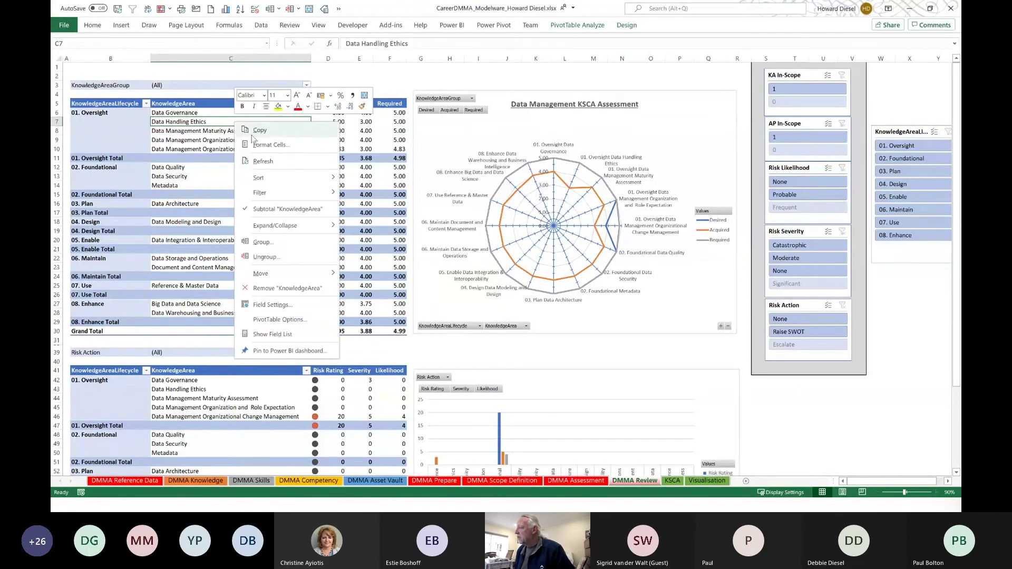
{"action": "left_click", "coordinate": [263, 162]}
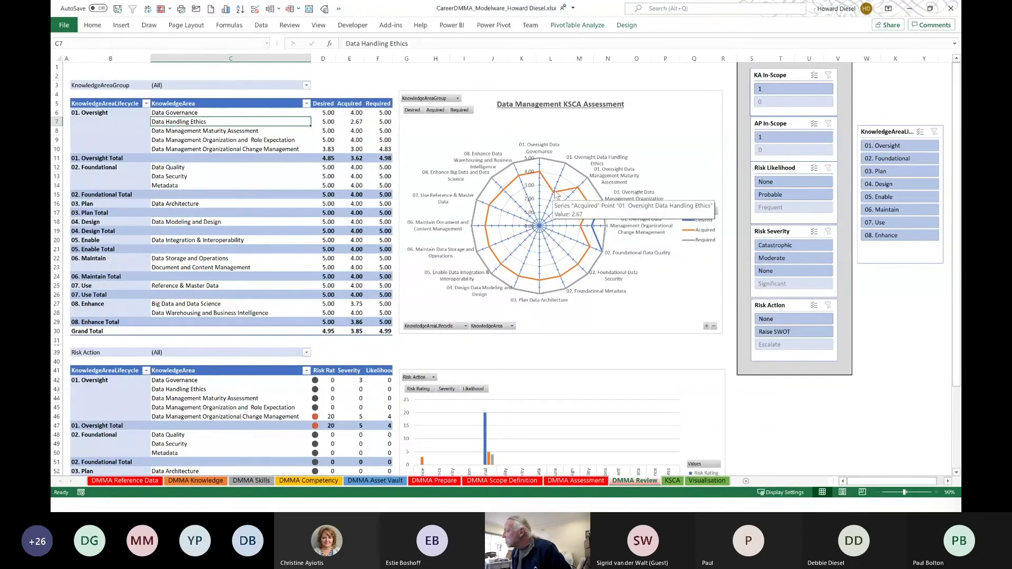
{"action": "mouse_move", "coordinate": [558, 199]}
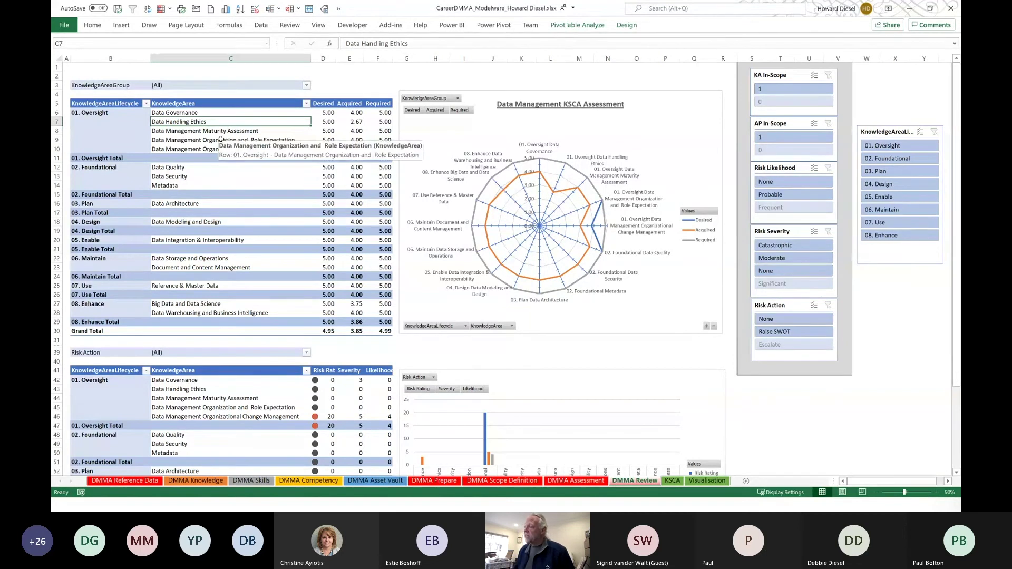
Step: View the KSCA assessment for the Oversight, Foundational, Plan, Design and Enable lifecycles one by one, and clear the lifecycle filter
{"action": "left_click", "coordinate": [903, 148]}
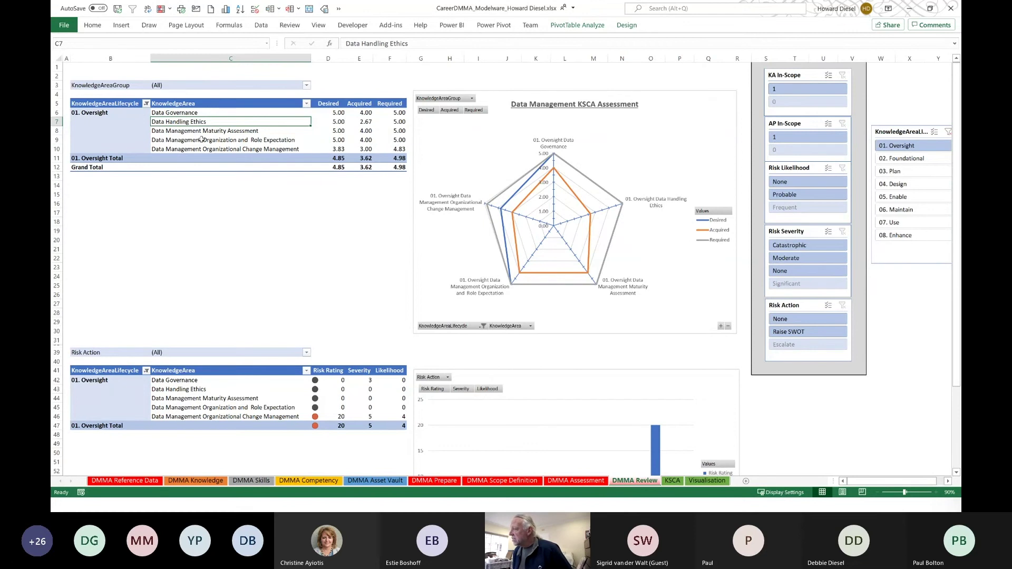
{"action": "left_click", "coordinate": [890, 159]}
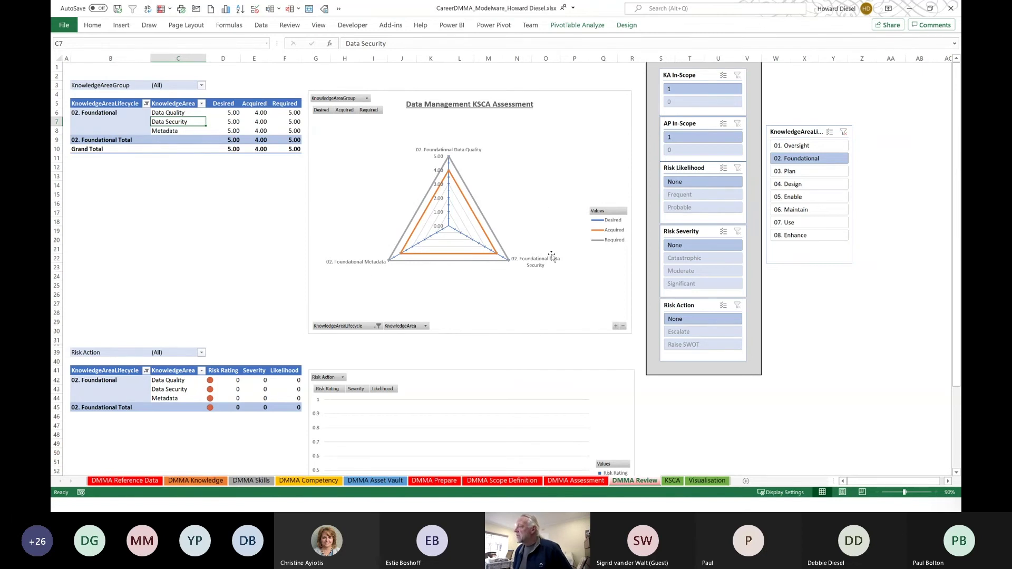
{"action": "left_click", "coordinate": [800, 171]}
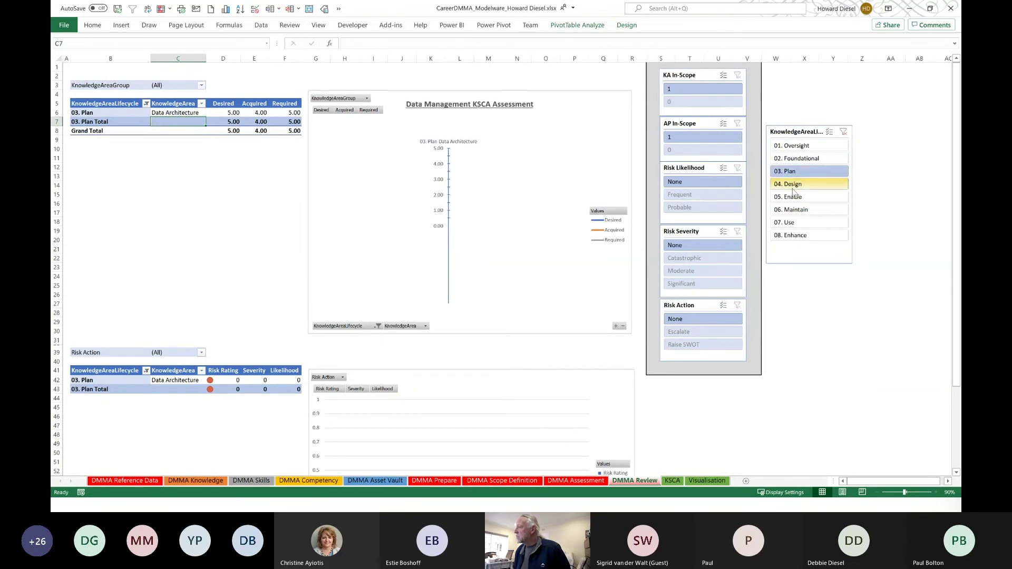
{"action": "left_click", "coordinate": [793, 189]}
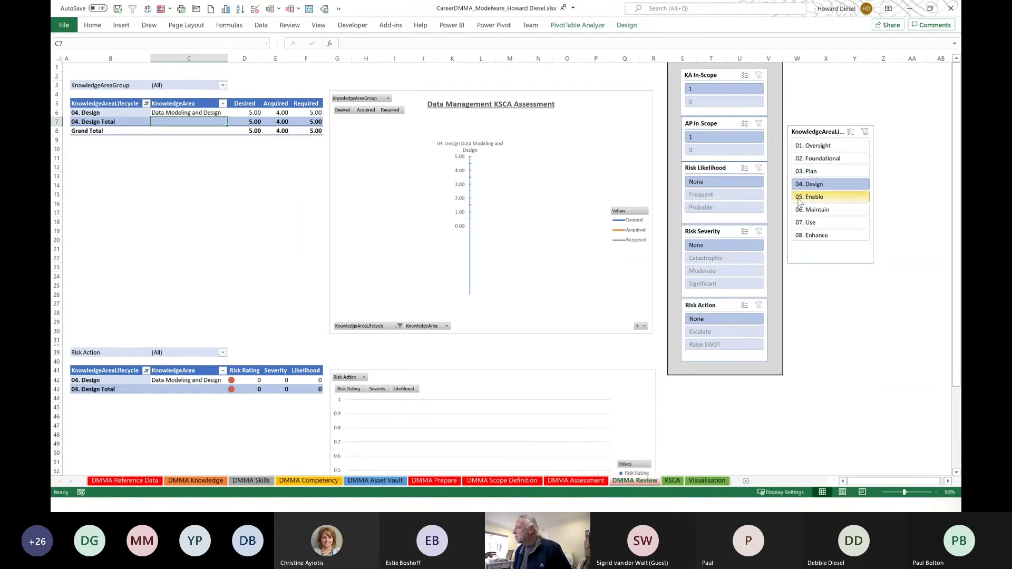
{"action": "left_click", "coordinate": [799, 199]}
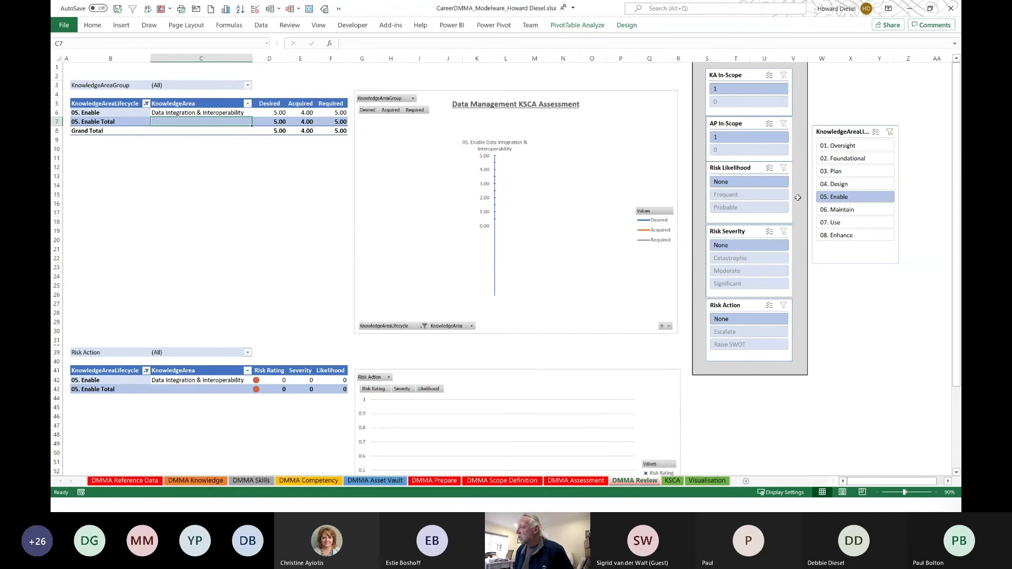
{"action": "left_click", "coordinate": [890, 131]}
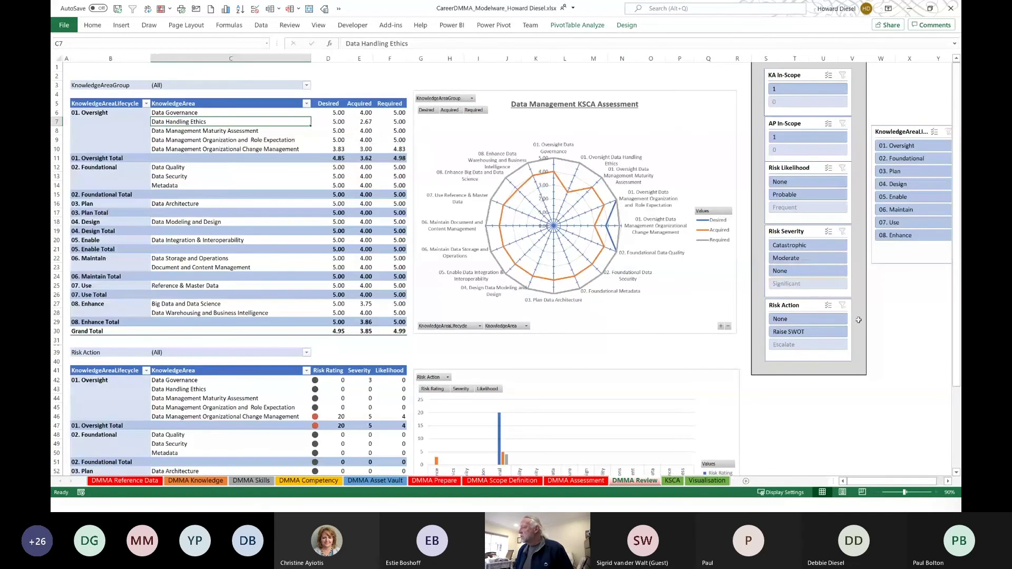
Step: Examine the risk rating, severity and likelihood table and chart, including the Data Handling Ethics row
{"action": "scroll", "coordinate": [881, 310], "scroll_direction": "down", "scroll_amount": 6}
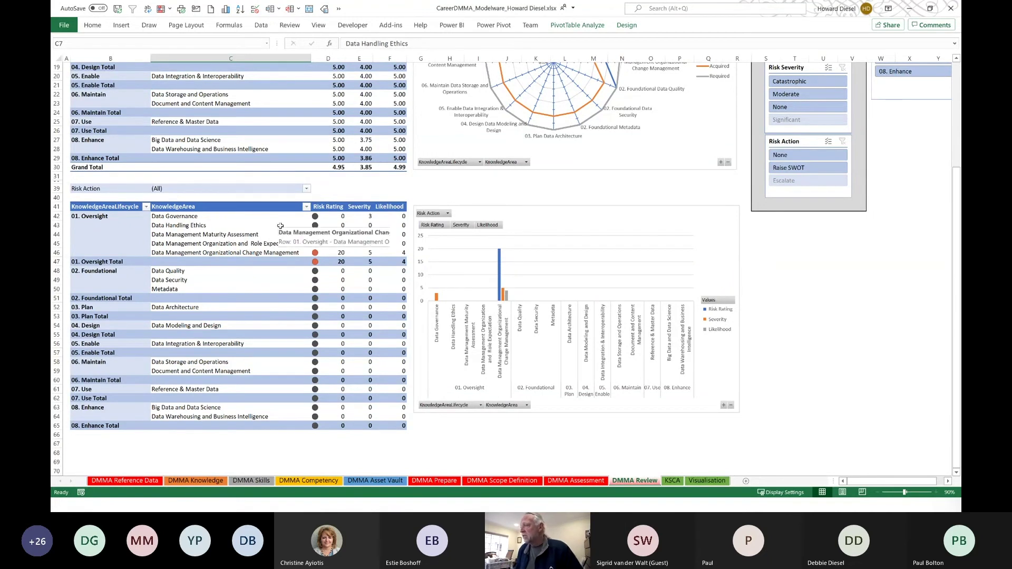
{"action": "left_click", "coordinate": [223, 226]}
{"action": "scroll", "coordinate": [223, 226], "scroll_direction": "up", "scroll_amount": 4}
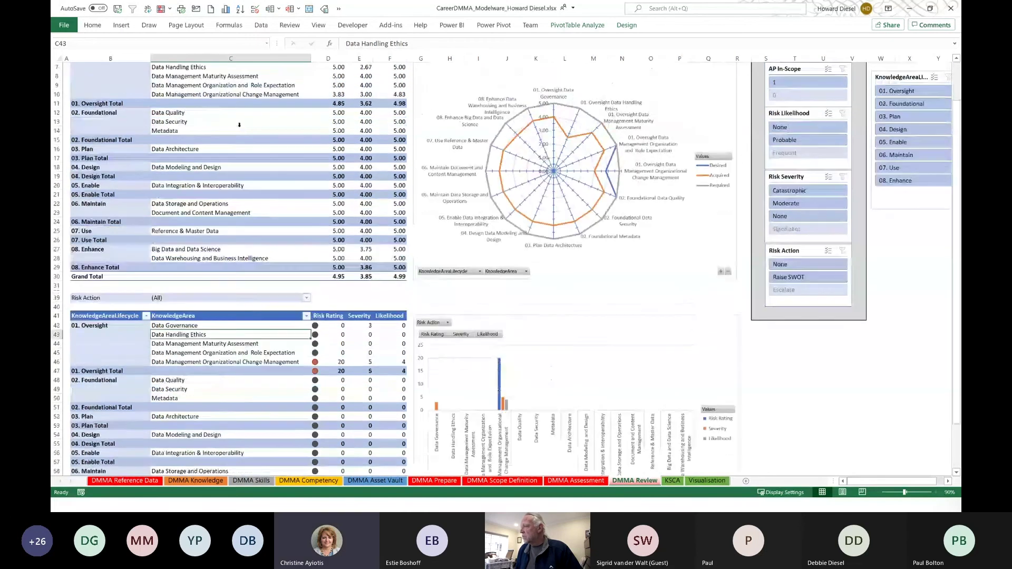
{"action": "scroll", "coordinate": [238, 122], "scroll_direction": "up", "scroll_amount": 2}
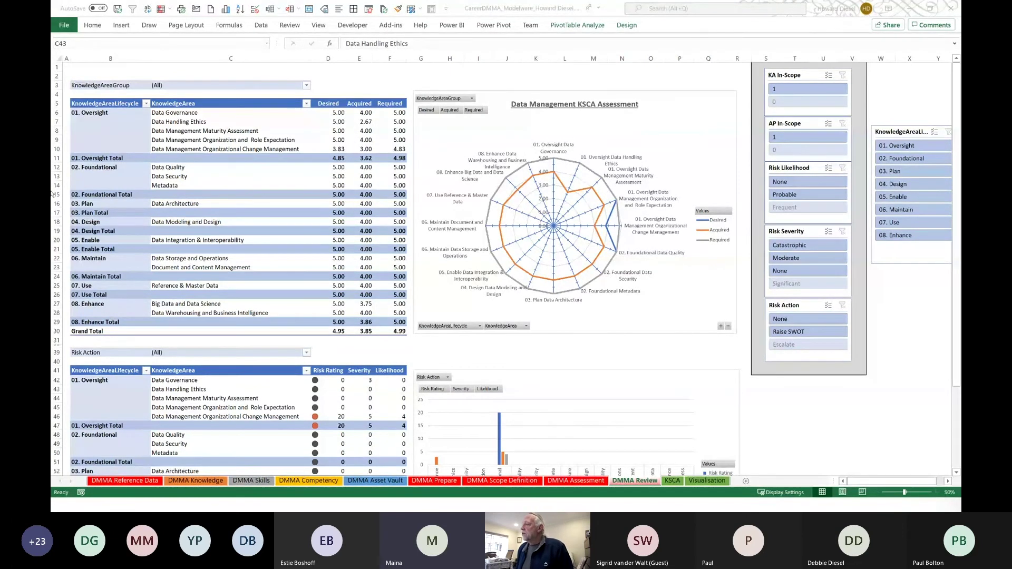
Step: Filter the knowledge area column on the DMMA Assessment sheet to show only Data Architecture instead of Data Handling Ethics
{"action": "left_click", "coordinate": [561, 482]}
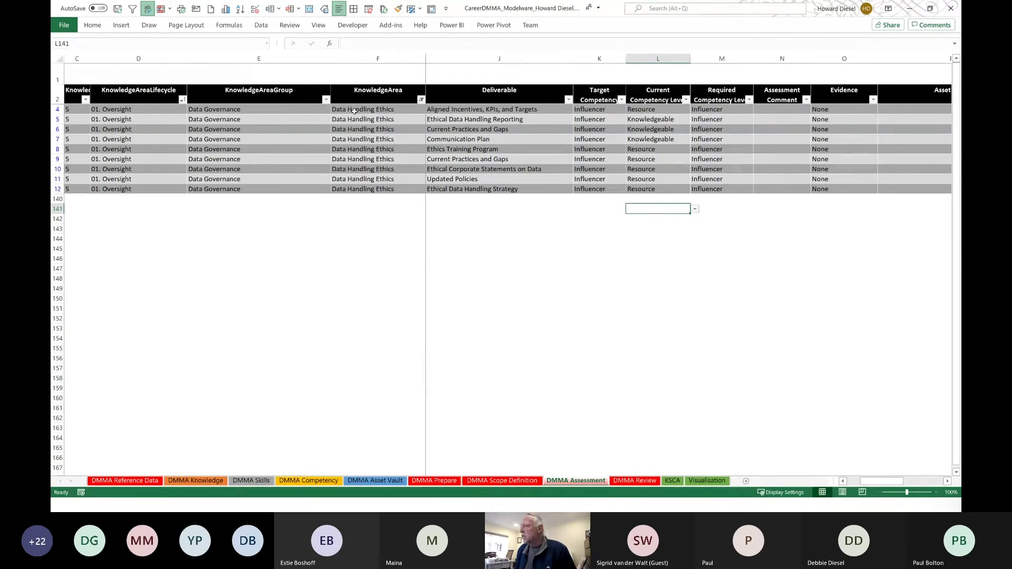
{"action": "left_click", "coordinate": [421, 100]}
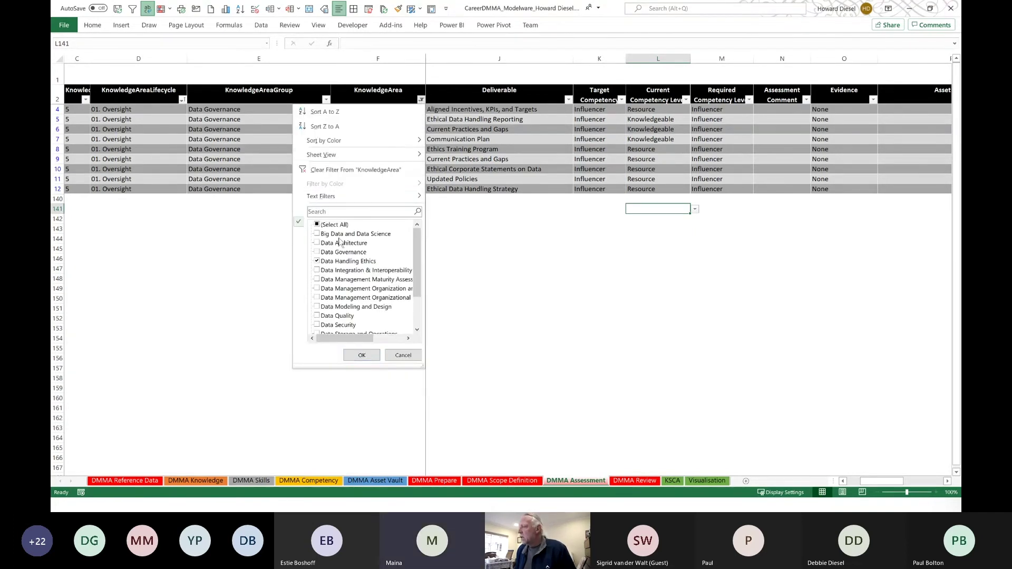
{"action": "left_click", "coordinate": [317, 261]}
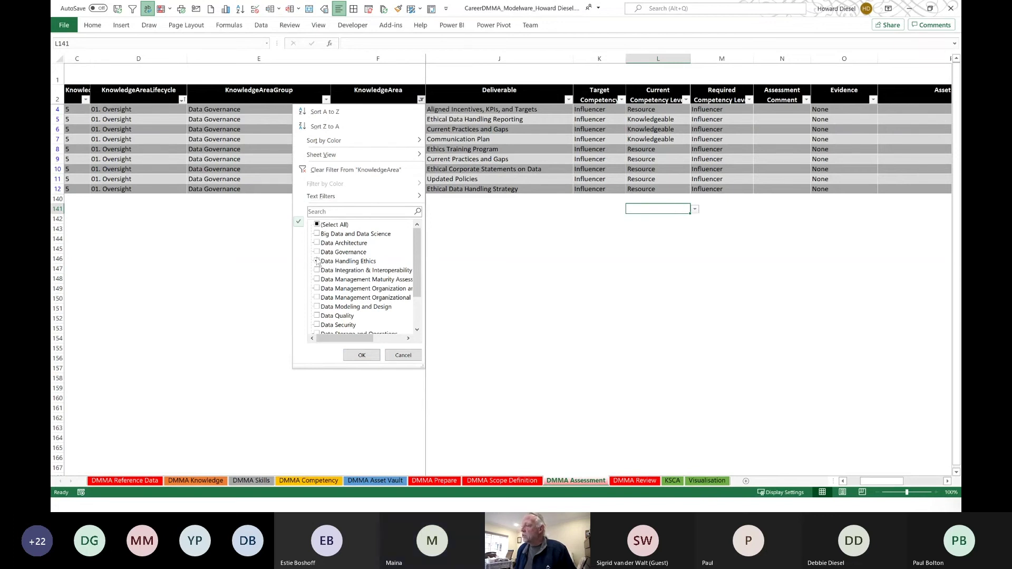
{"action": "left_click", "coordinate": [317, 262]}
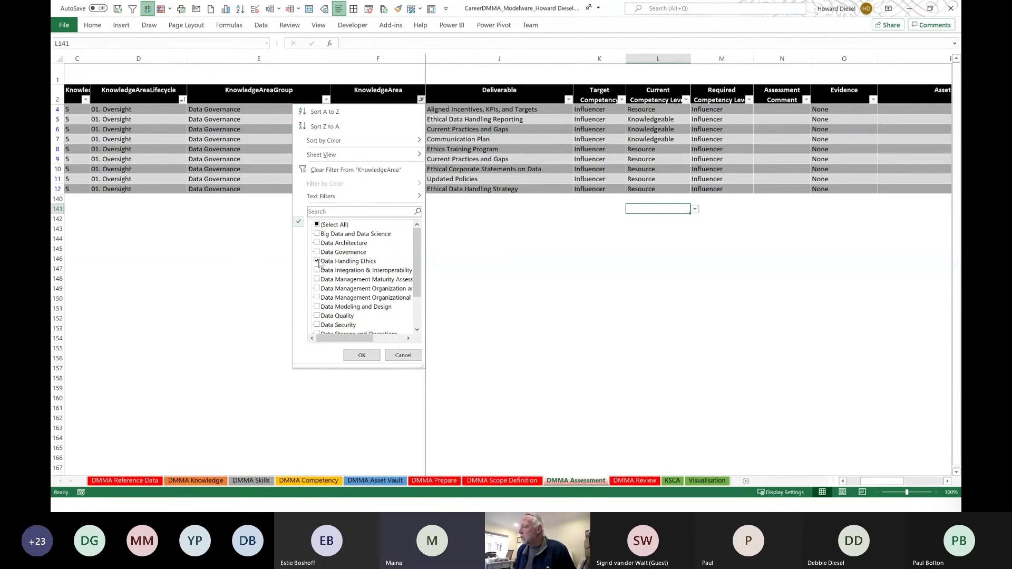
{"action": "left_click", "coordinate": [317, 261]}
{"action": "left_click", "coordinate": [316, 243]}
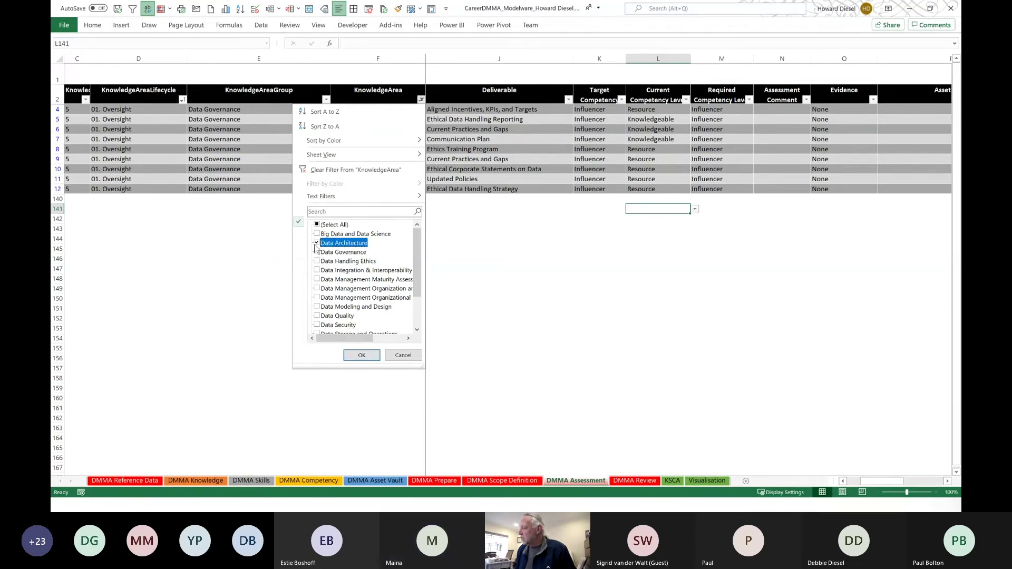
{"action": "left_click", "coordinate": [362, 355]}
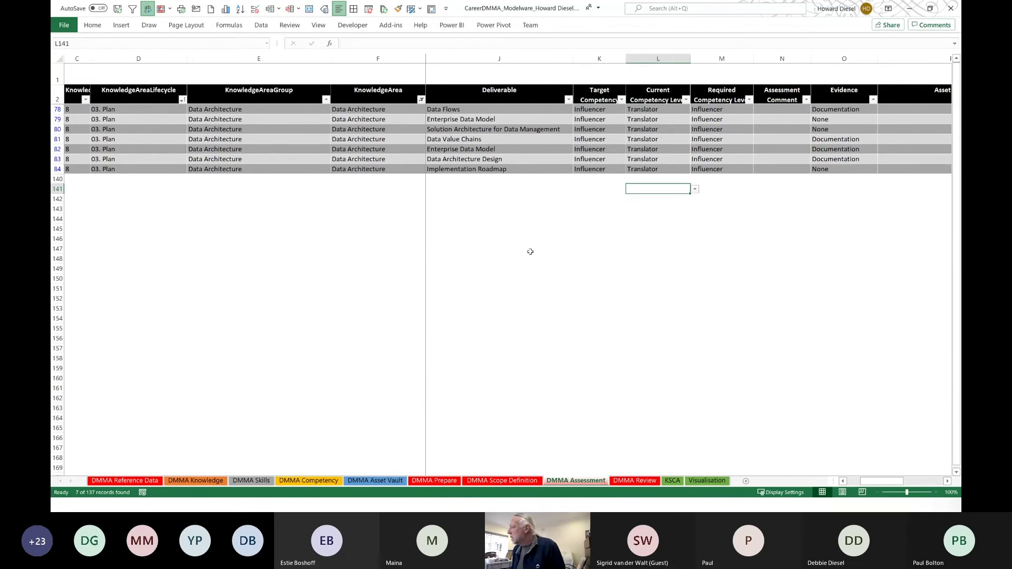
Step: Set the current competency level to Aware for the Implementation Roadmap deliverable in row 84
{"action": "left_click", "coordinate": [843, 482]}
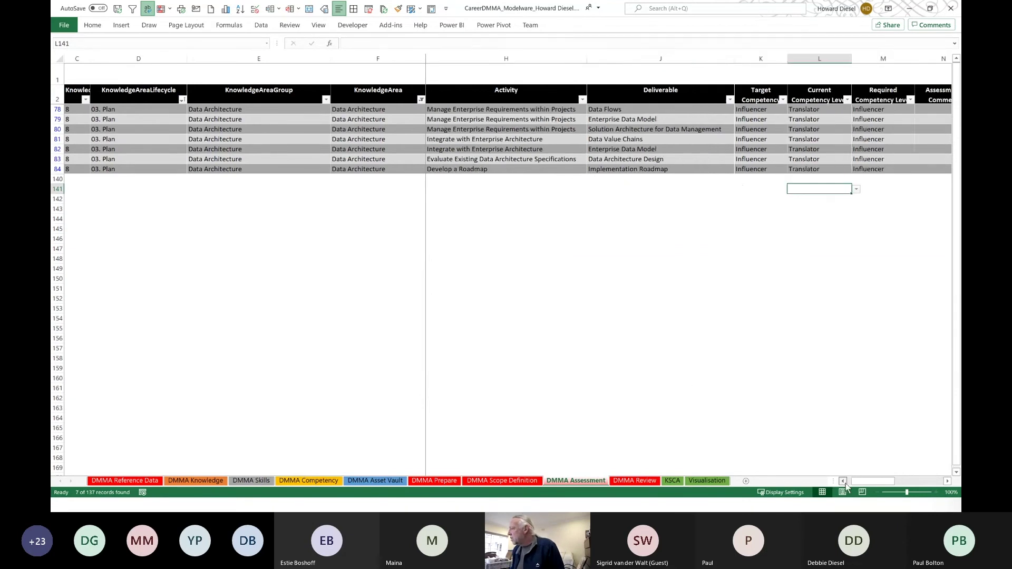
{"action": "left_click", "coordinate": [843, 482]}
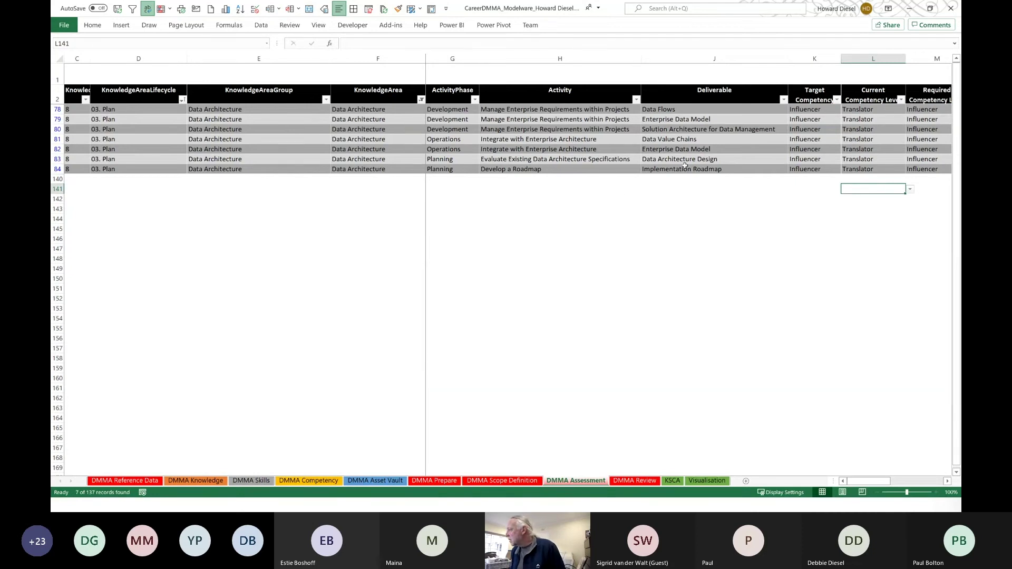
{"action": "left_click", "coordinate": [800, 169]}
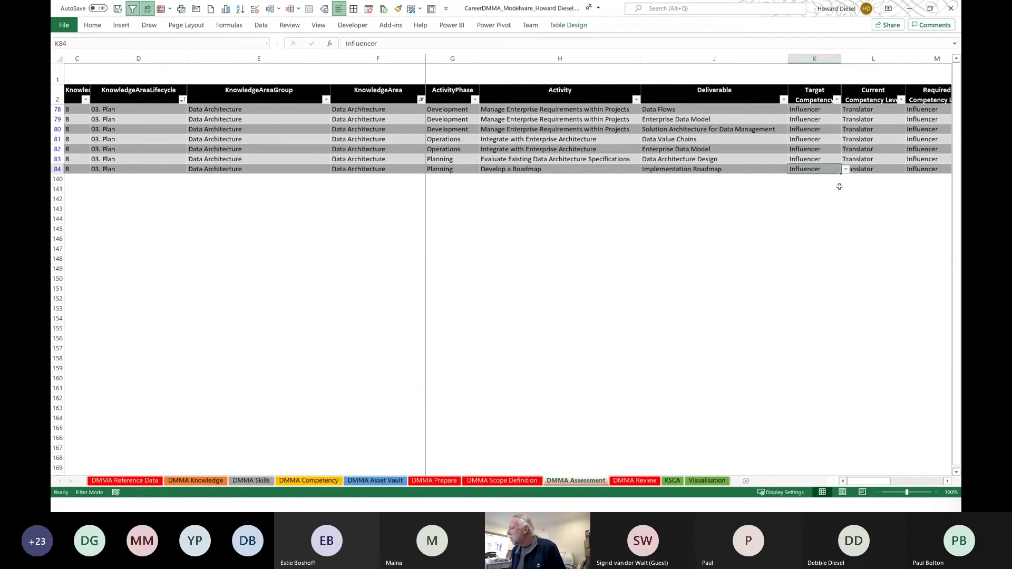
{"action": "left_click", "coordinate": [872, 169]}
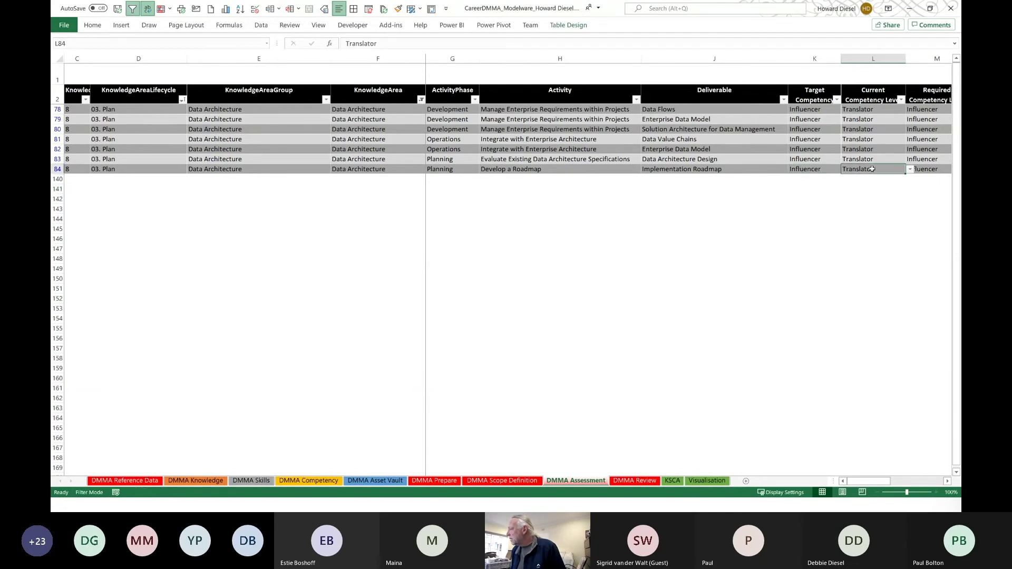
{"action": "left_click", "coordinate": [910, 169]}
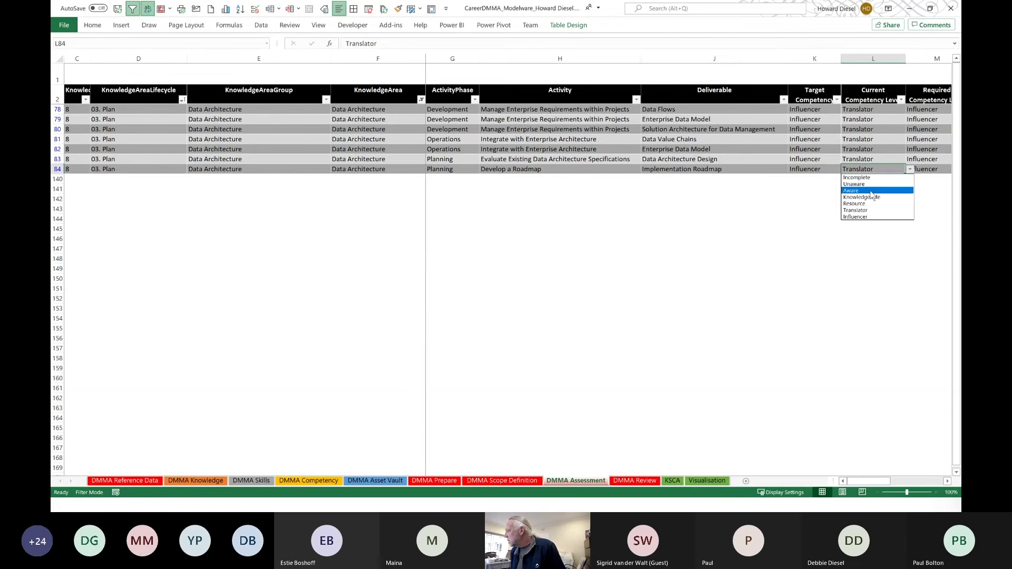
{"action": "key", "text": "Escape"}
Step: Set the target competency to Knowledgeable for the Implementation Roadmap deliverable in row 84
{"action": "left_click", "coordinate": [823, 171]}
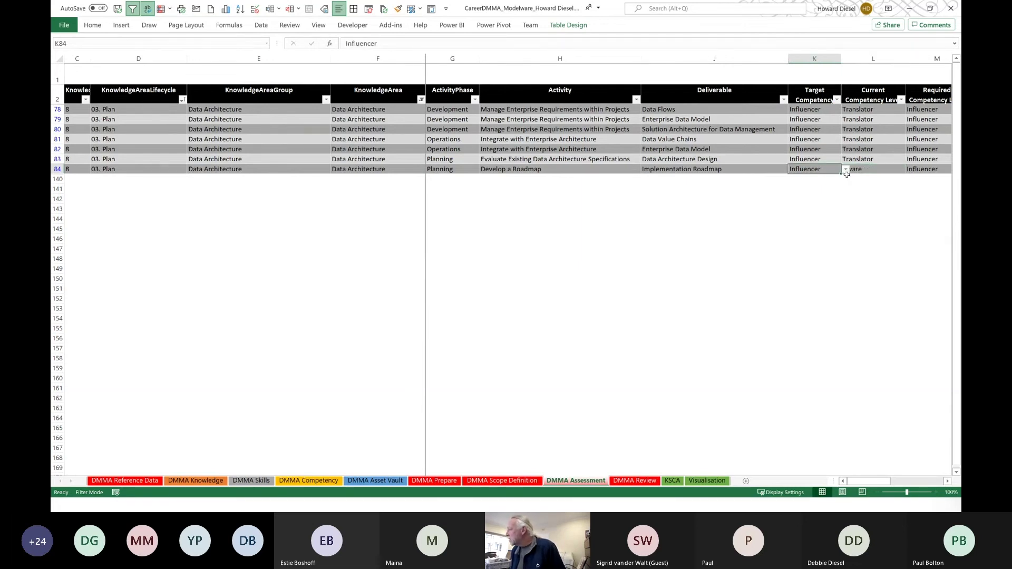
{"action": "left_click", "coordinate": [846, 170]}
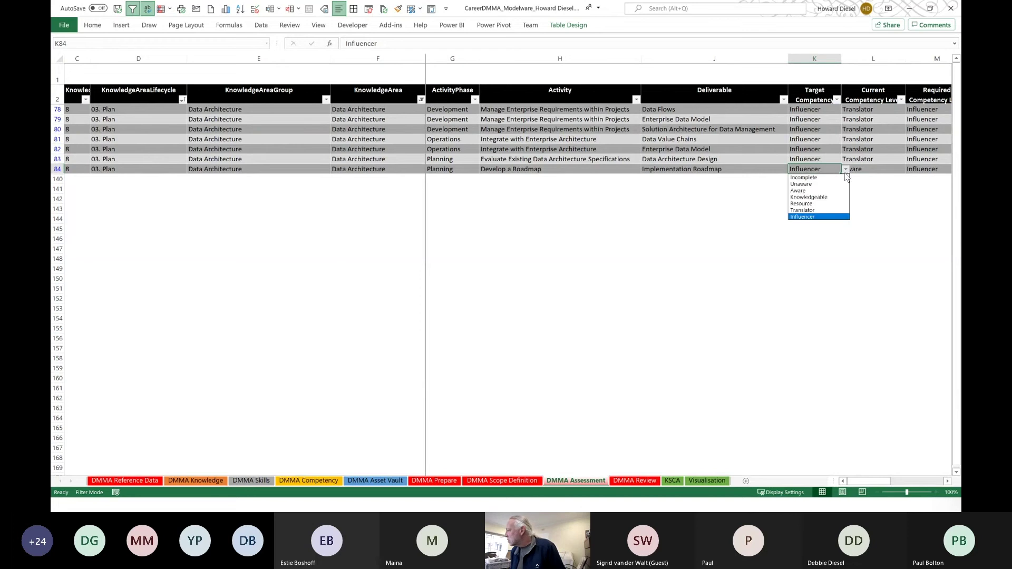
{"action": "left_click", "coordinate": [821, 198]}
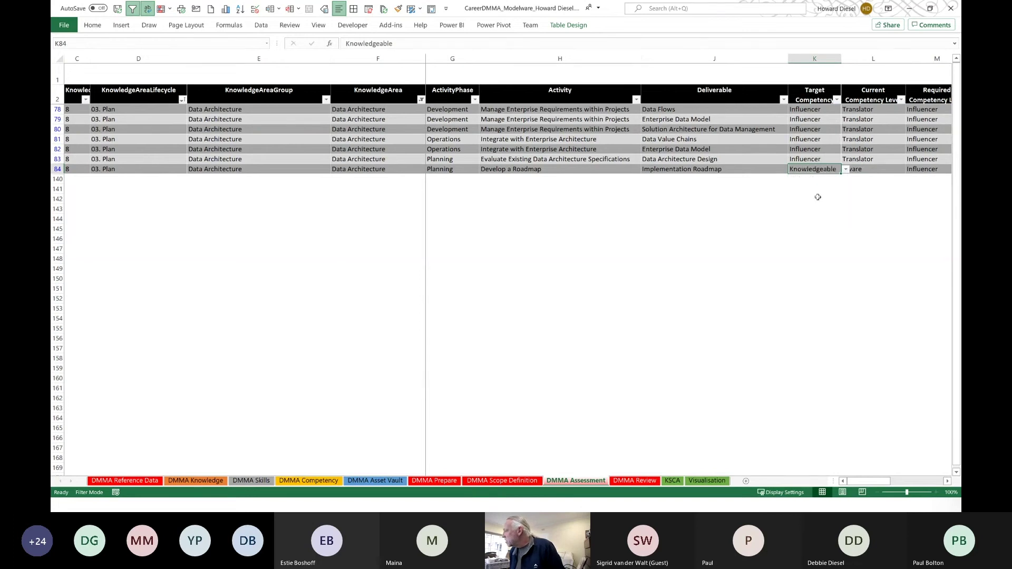
{"action": "left_click", "coordinate": [817, 198]}
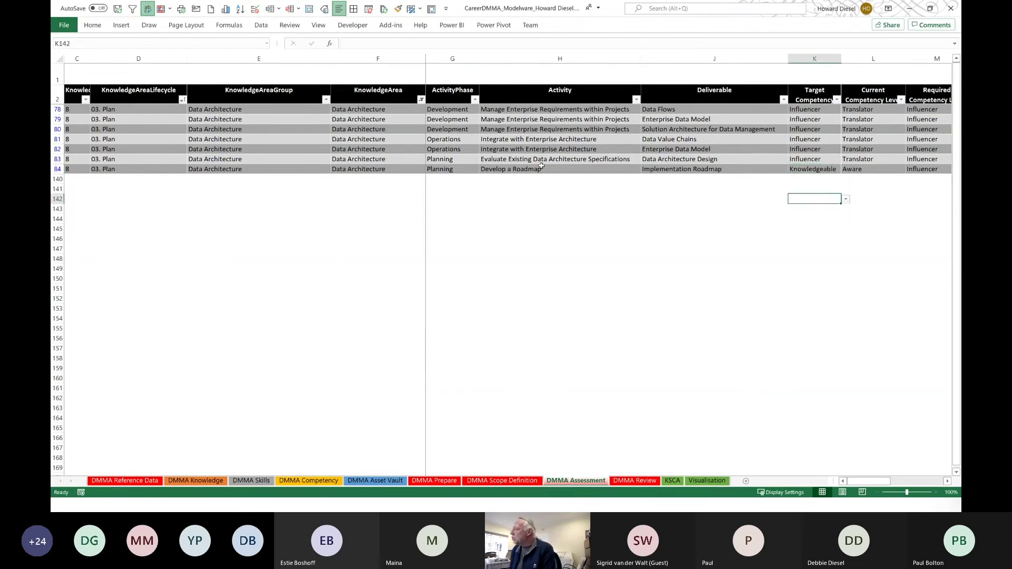
Step: Examine the Data Architecture deliverables and their rating, risk, experience, asset vault, evidence and competency columns
{"action": "left_click", "coordinate": [691, 169]}
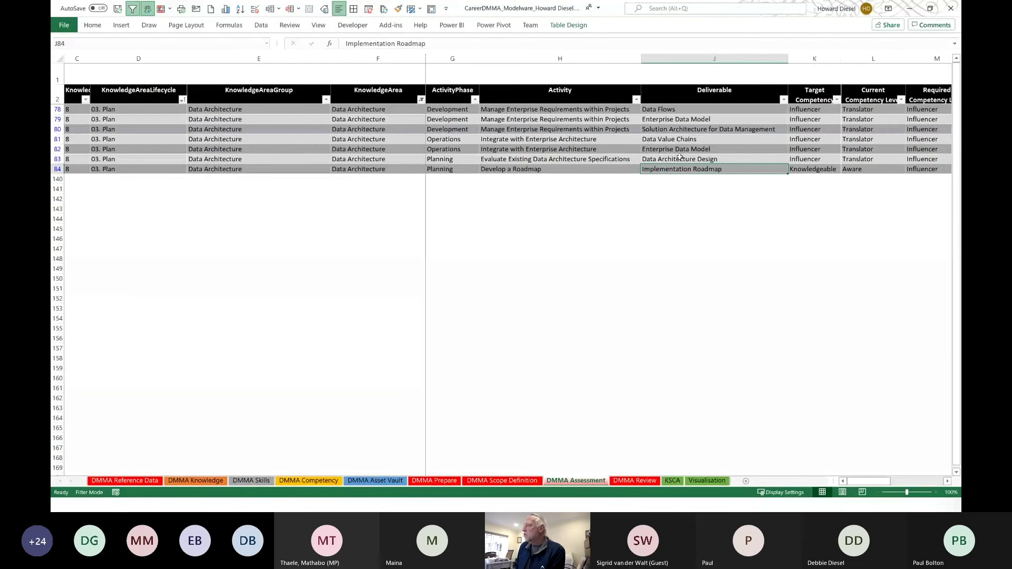
{"action": "left_click", "coordinate": [695, 121]}
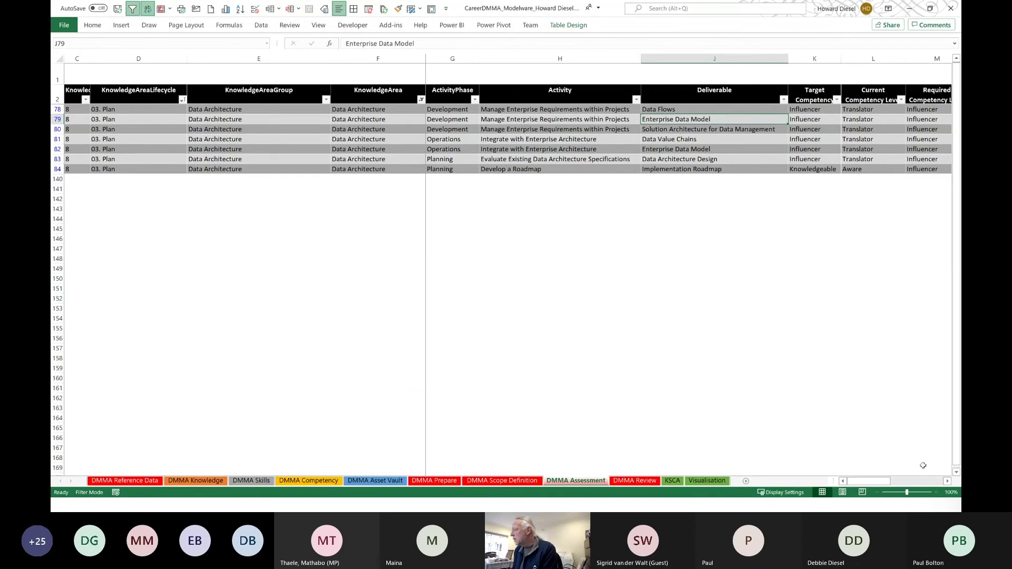
{"action": "left_click", "coordinate": [948, 481]}
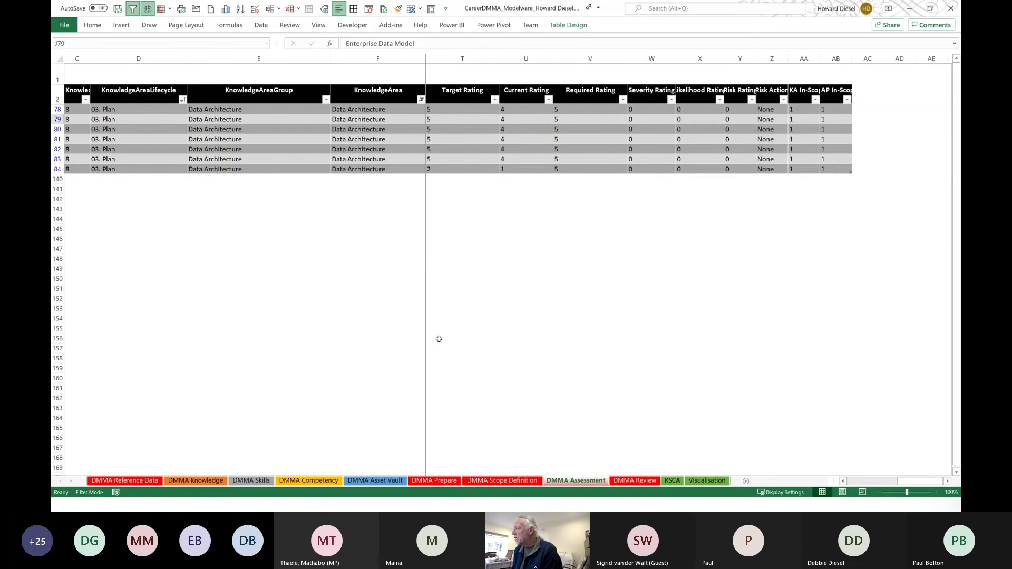
{"action": "left_click", "coordinate": [843, 481]}
{"action": "left_click", "coordinate": [843, 481]}
{"action": "left_click", "coordinate": [843, 481]}
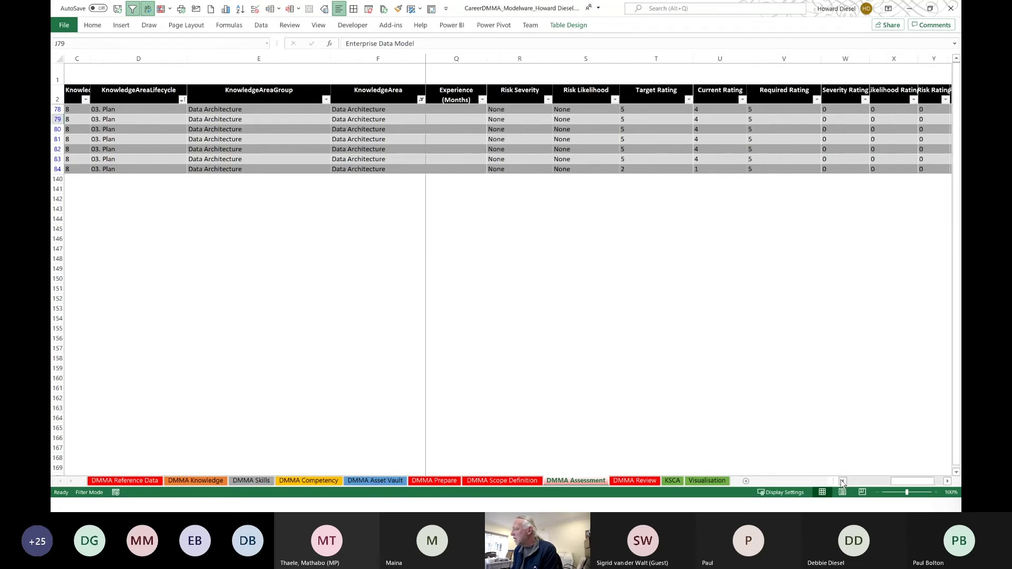
{"action": "left_click", "coordinate": [843, 482]}
{"action": "left_click", "coordinate": [843, 481]}
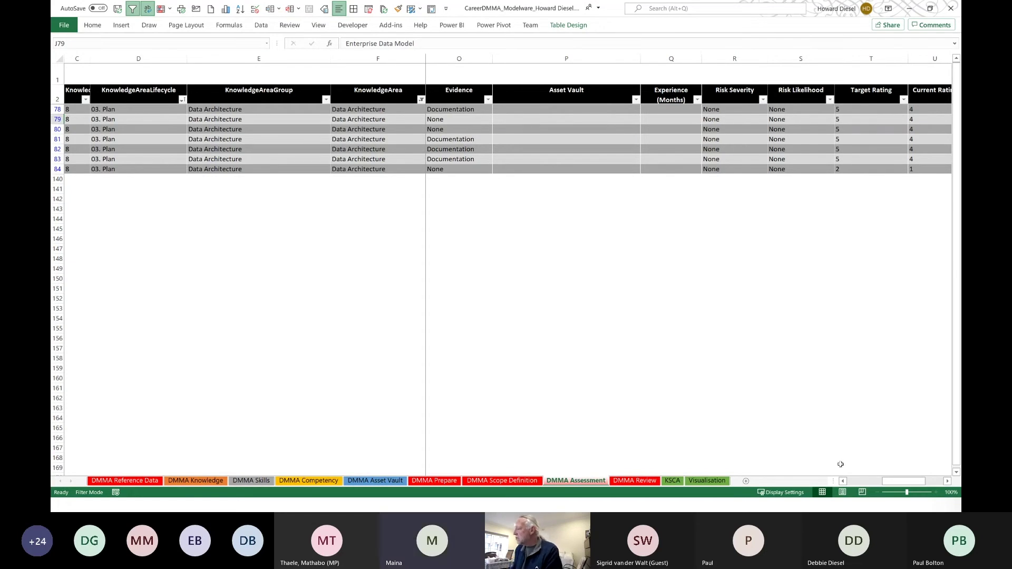
{"action": "left_click", "coordinate": [843, 482]}
{"action": "left_click", "coordinate": [843, 482]}
{"action": "left_click", "coordinate": [843, 482]}
{"action": "left_click", "coordinate": [843, 482]}
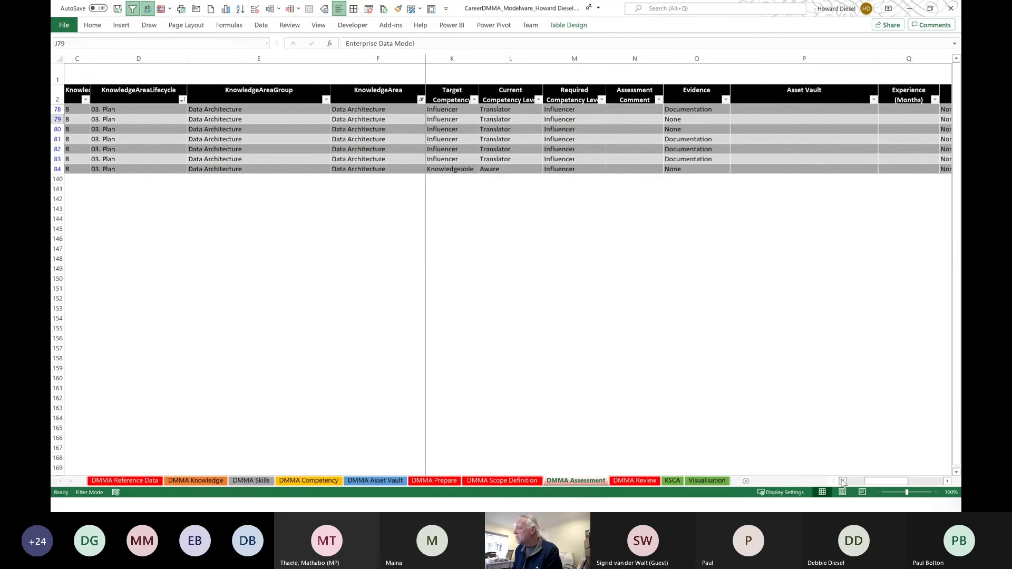
{"action": "left_click", "coordinate": [843, 481]}
{"action": "left_click", "coordinate": [843, 482]}
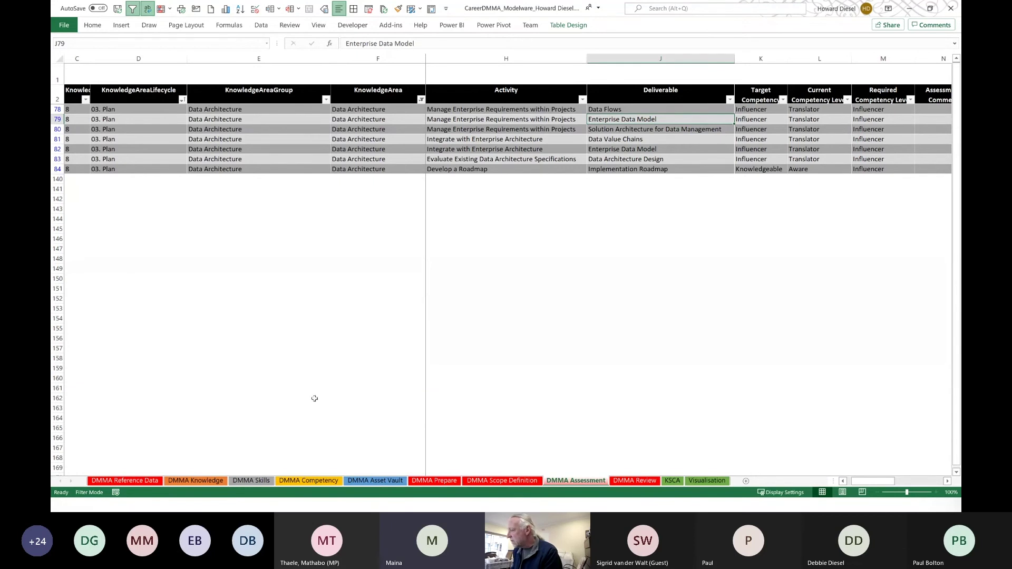
Step: Examine the content references on the DMMA Asset Vault sheet, including How-To Govern Data.pptx and Data-Centric Architecture.pptx, and return to the presentation slide
{"action": "left_click", "coordinate": [378, 482]}
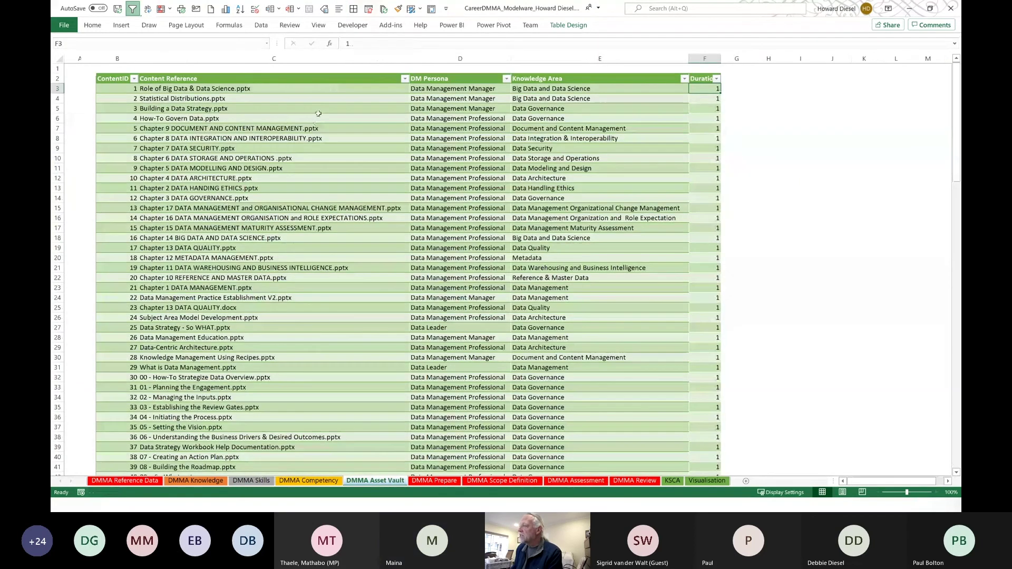
{"action": "left_click", "coordinate": [282, 119]}
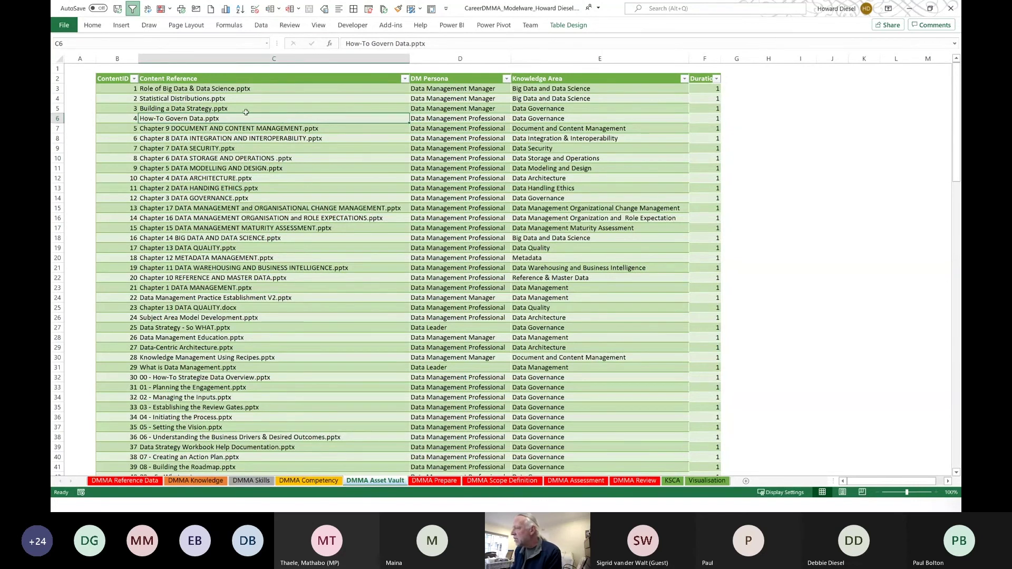
{"action": "left_click", "coordinate": [194, 349]}
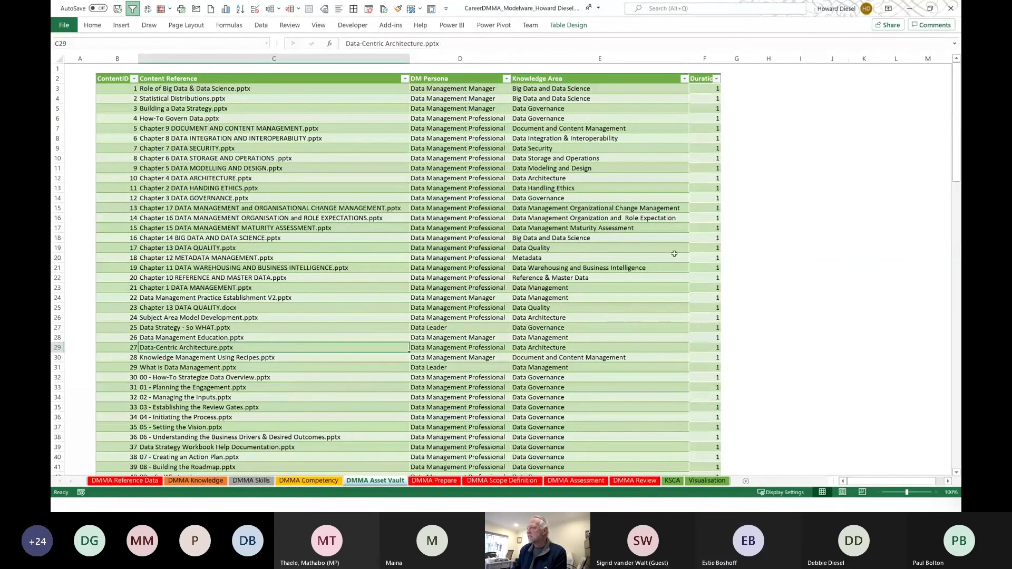
{"action": "left_click", "coordinate": [911, 9]}
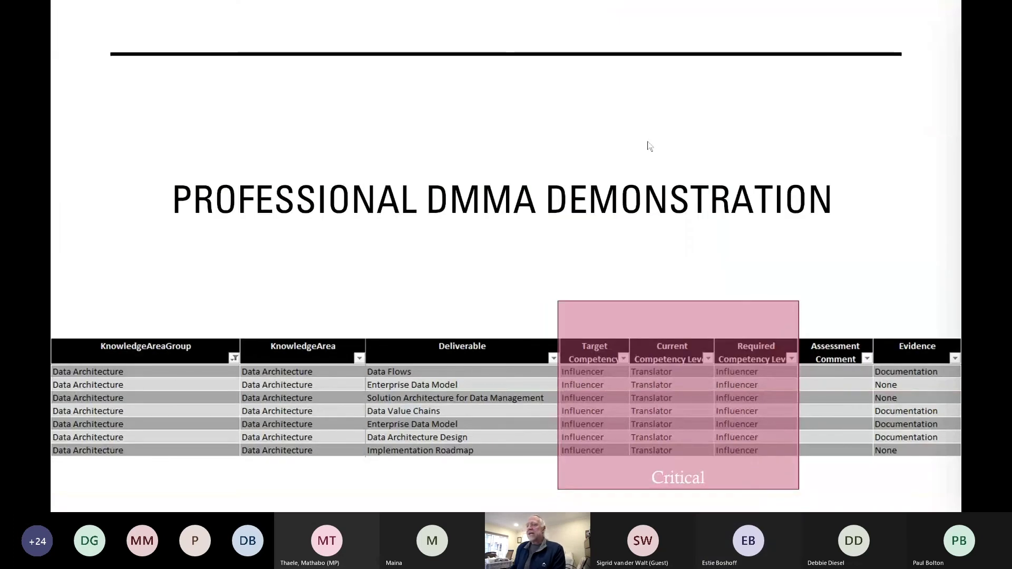